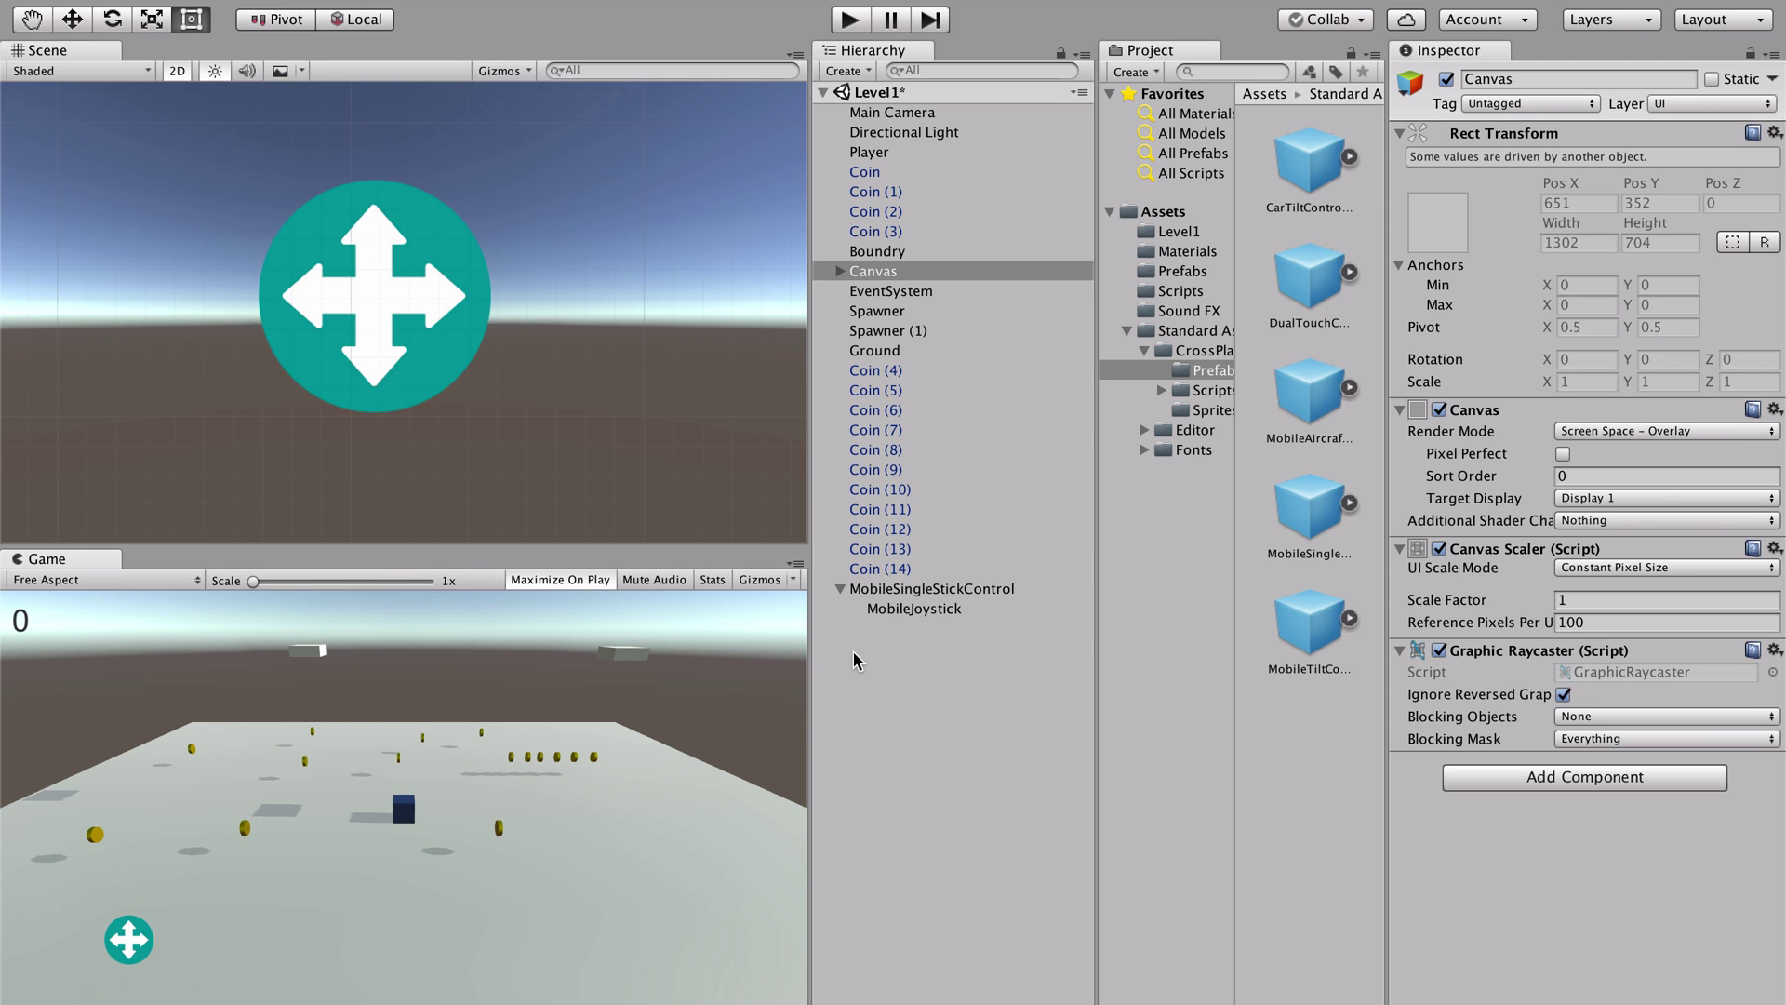
# Step: Enter Play mode to run the Level1 roll-a-ball scene with the joystick visible
pyautogui.hotkey('ctrl', 'p')
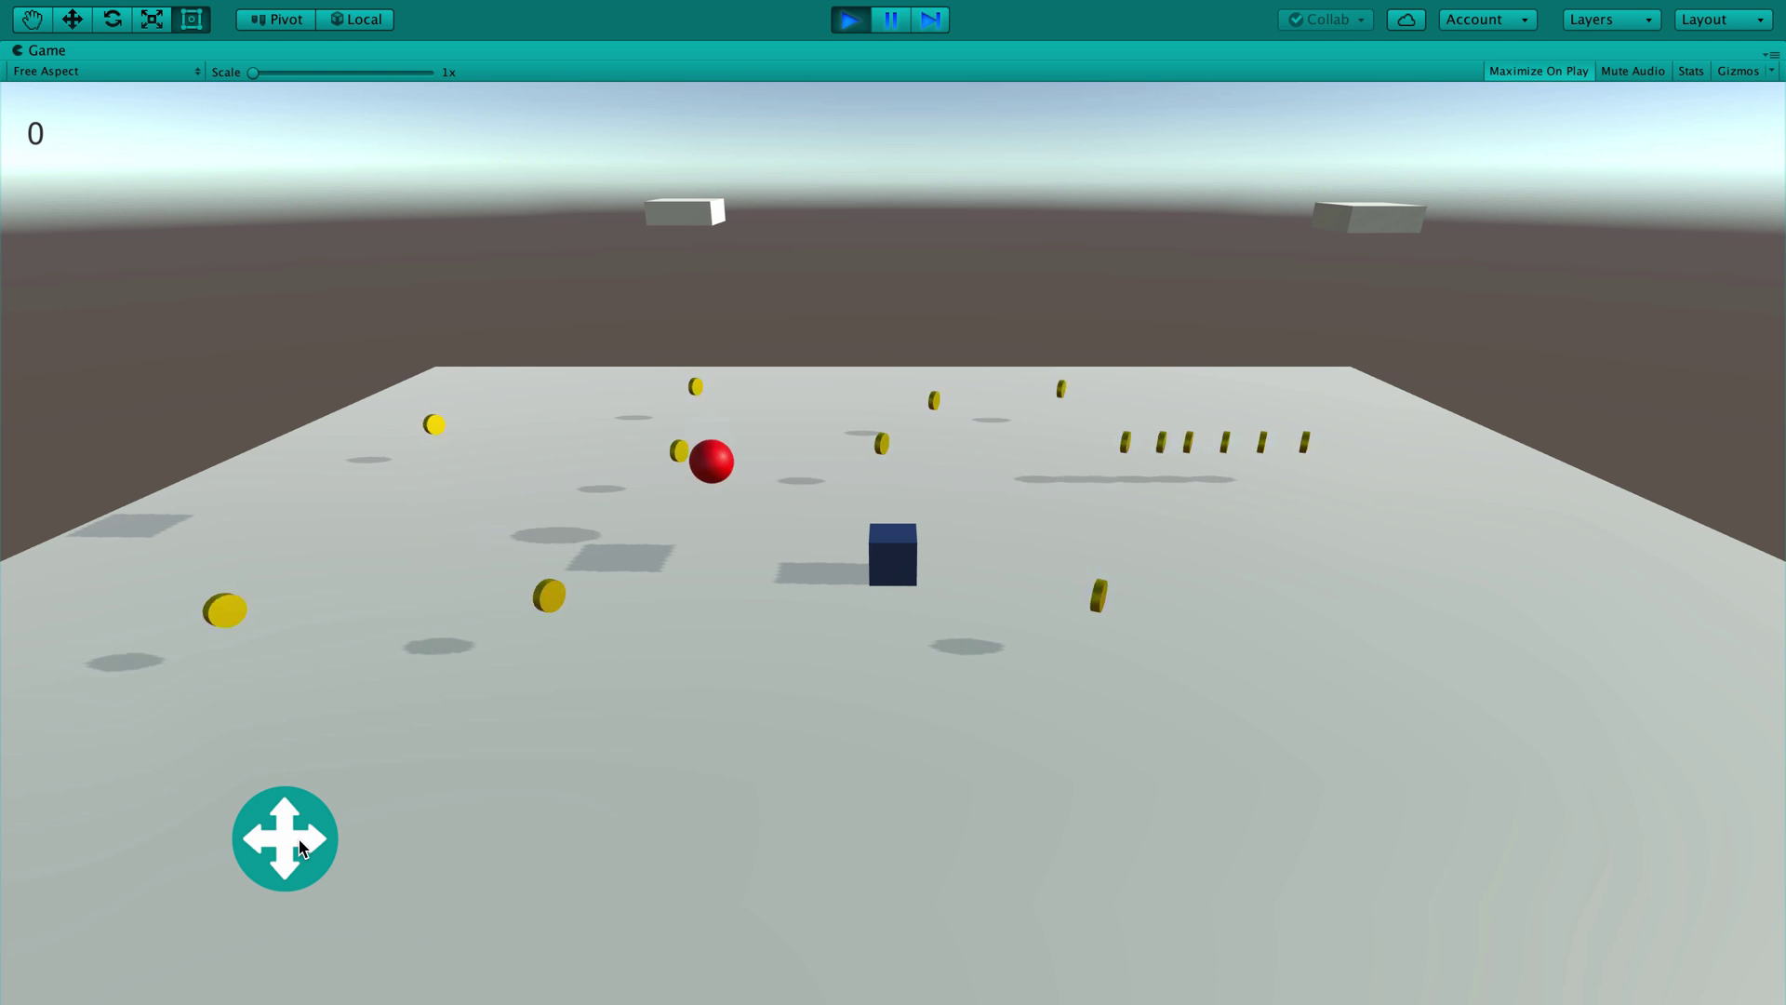
# Step: Roll the Player cube right, back toward the camera, then forward-left using the joystick
pyautogui.moveTo(299, 846); pyautogui.dragTo(251, 874)
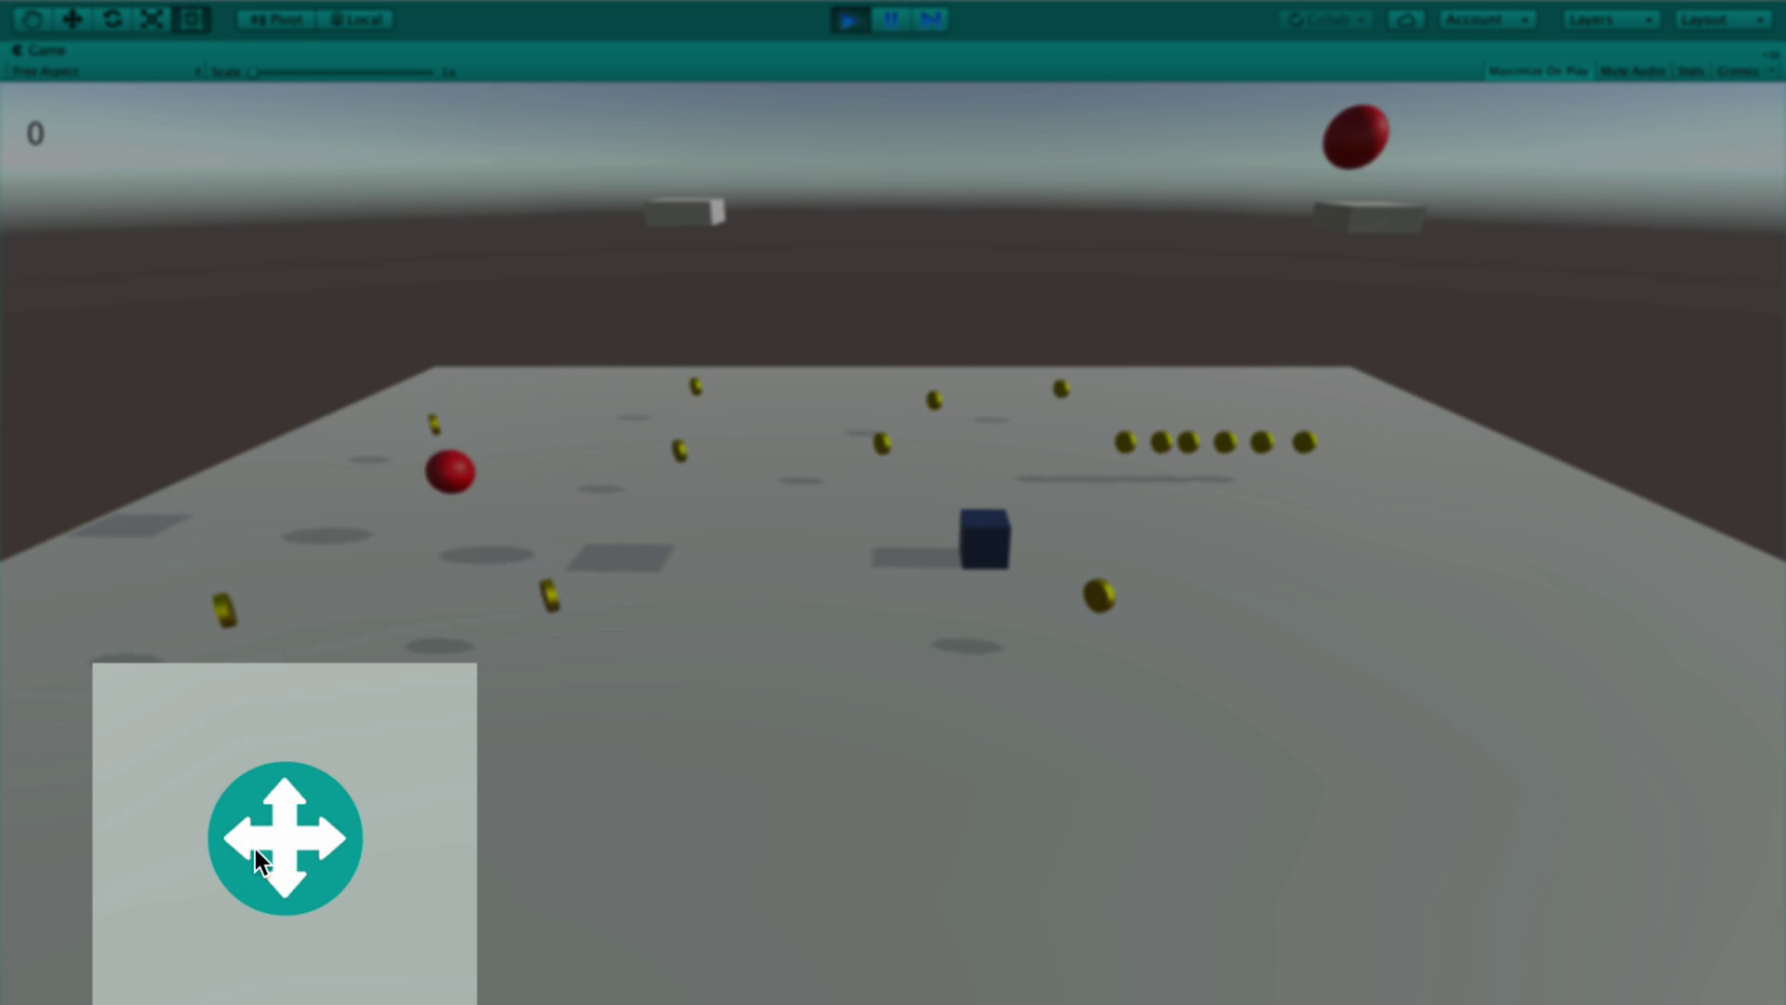
pyautogui.moveTo(255, 841); pyautogui.dragTo(118, 986)
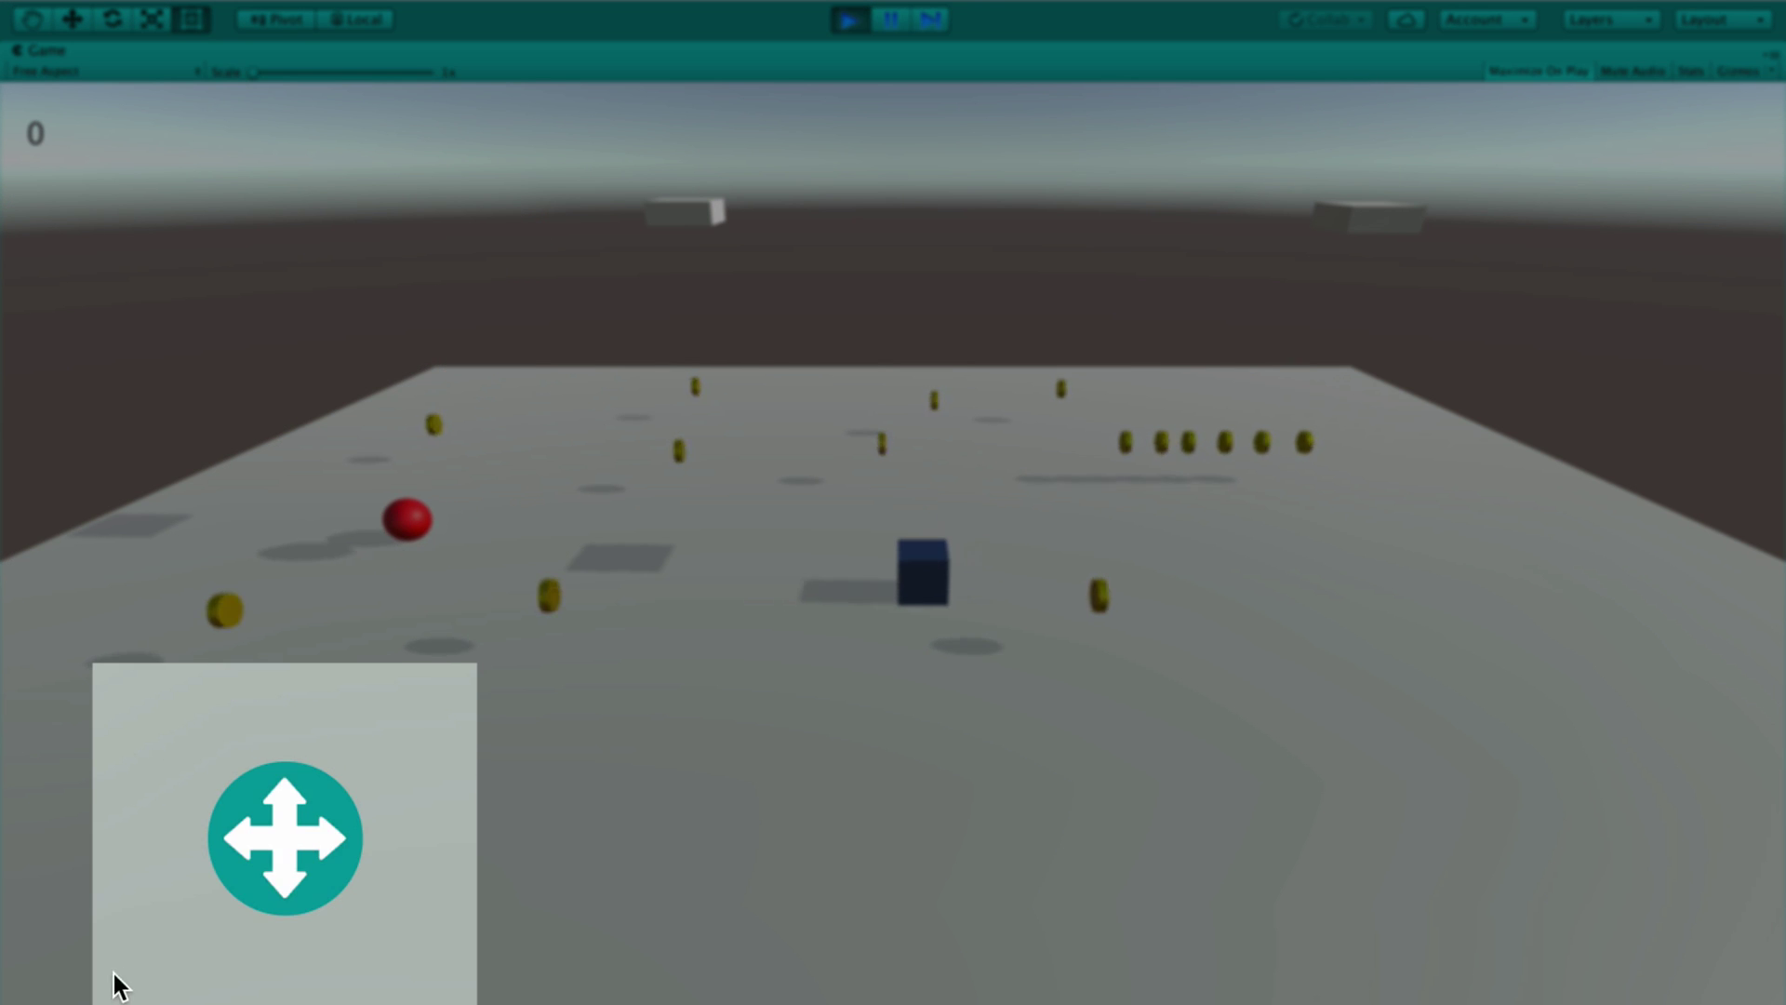
pyautogui.moveTo(231, 869); pyautogui.dragTo(373, 746)
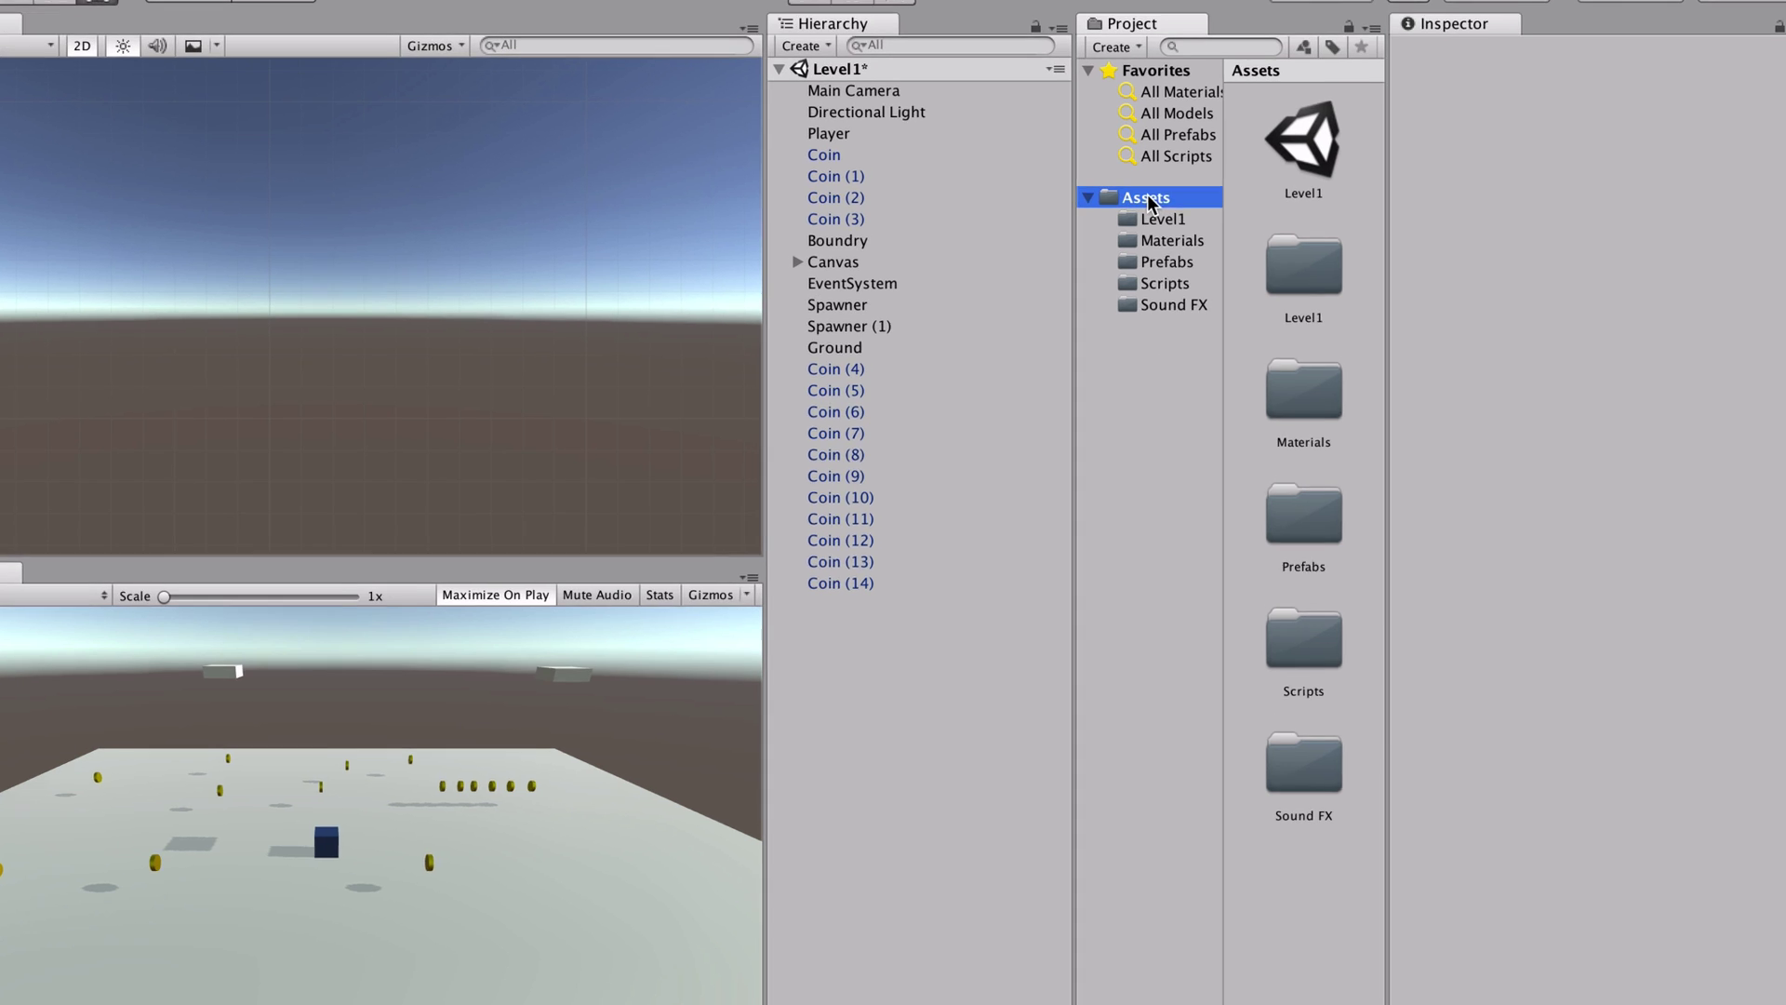
# Step: Import the CrossPlatformInput standard asset package into the Assets folder
pyautogui.rightClick(1165, 212)
pyautogui.moveTo(1267, 401)
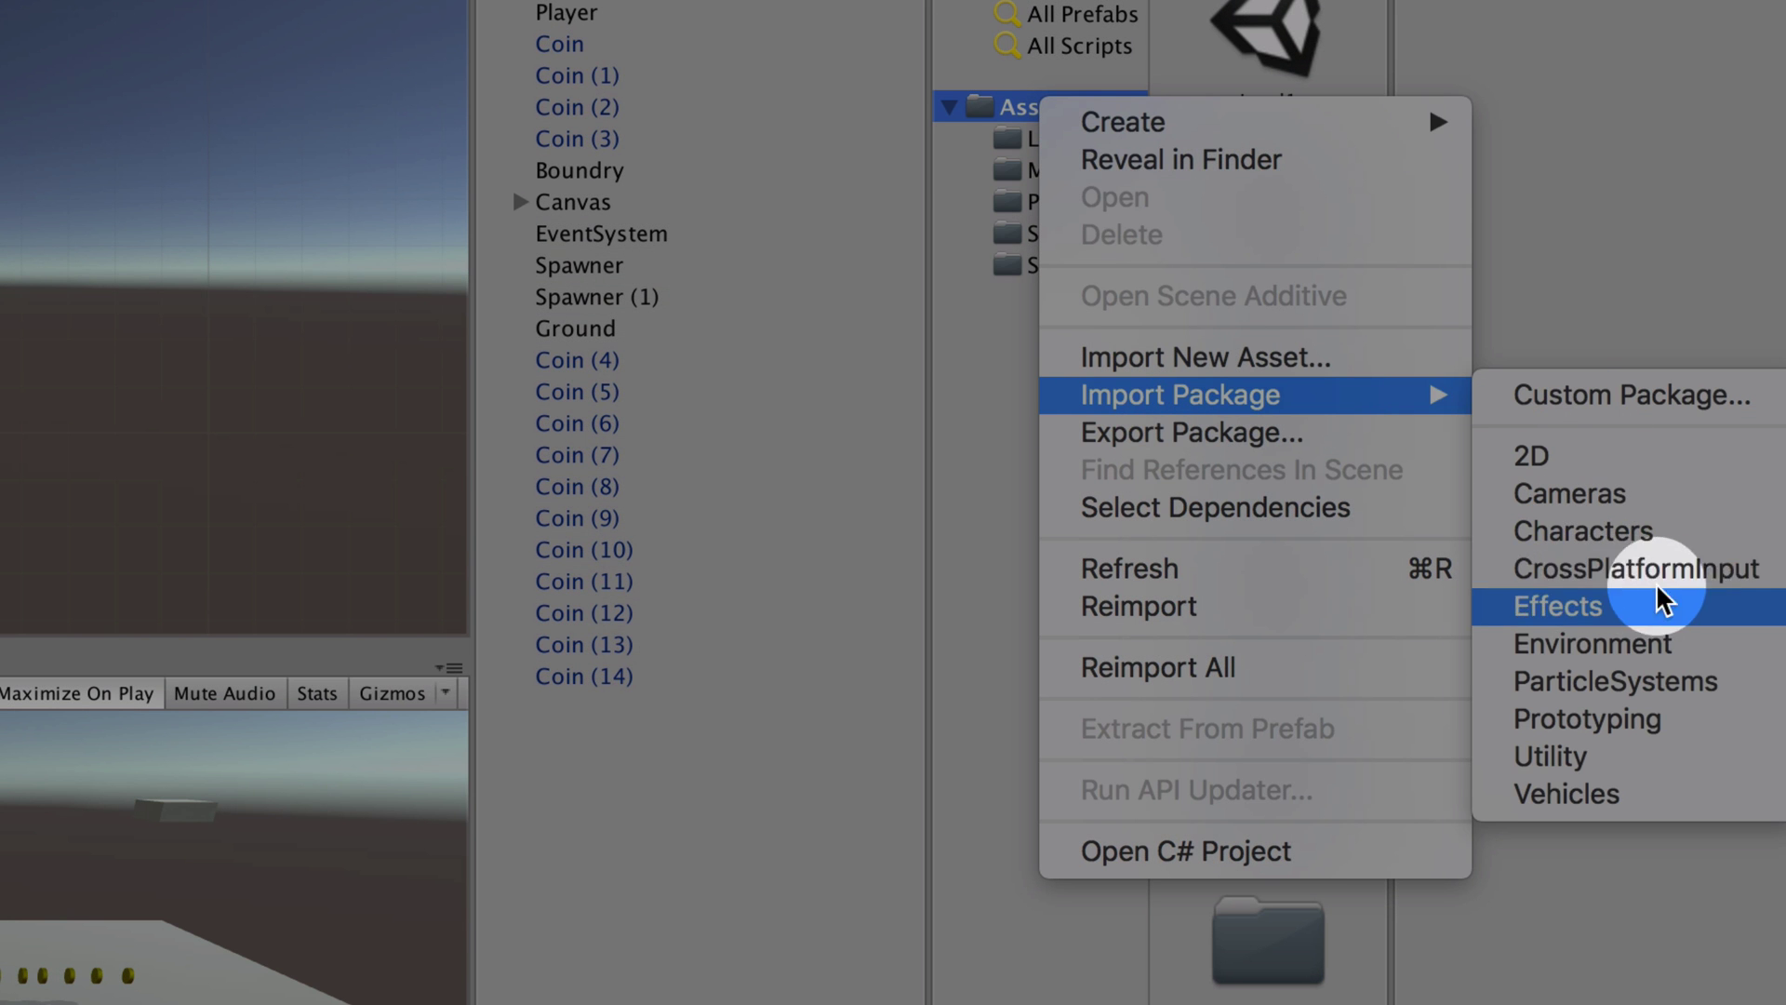
pyautogui.click(1618, 571)
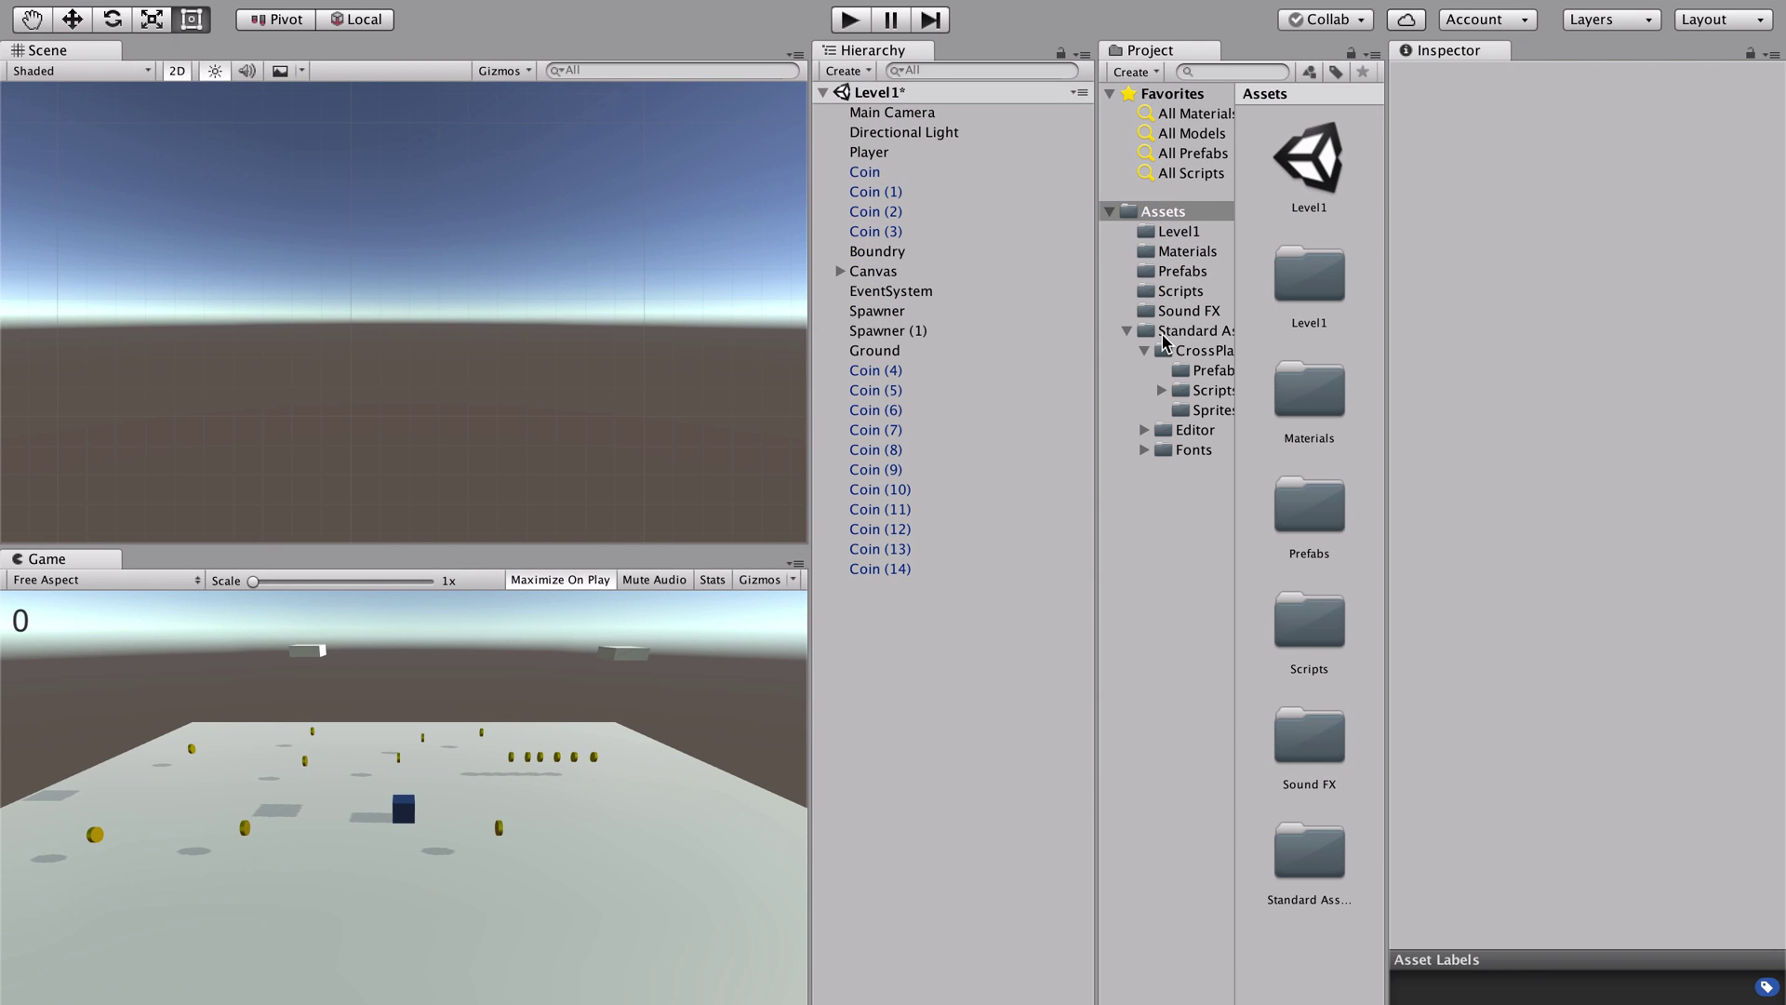
# Step: Drag the MobileSingleStickControl prefab from Standard Assets/CrossPlatformInput/Prefabs into the Level1 hierarchy
pyautogui.click(1164, 335)
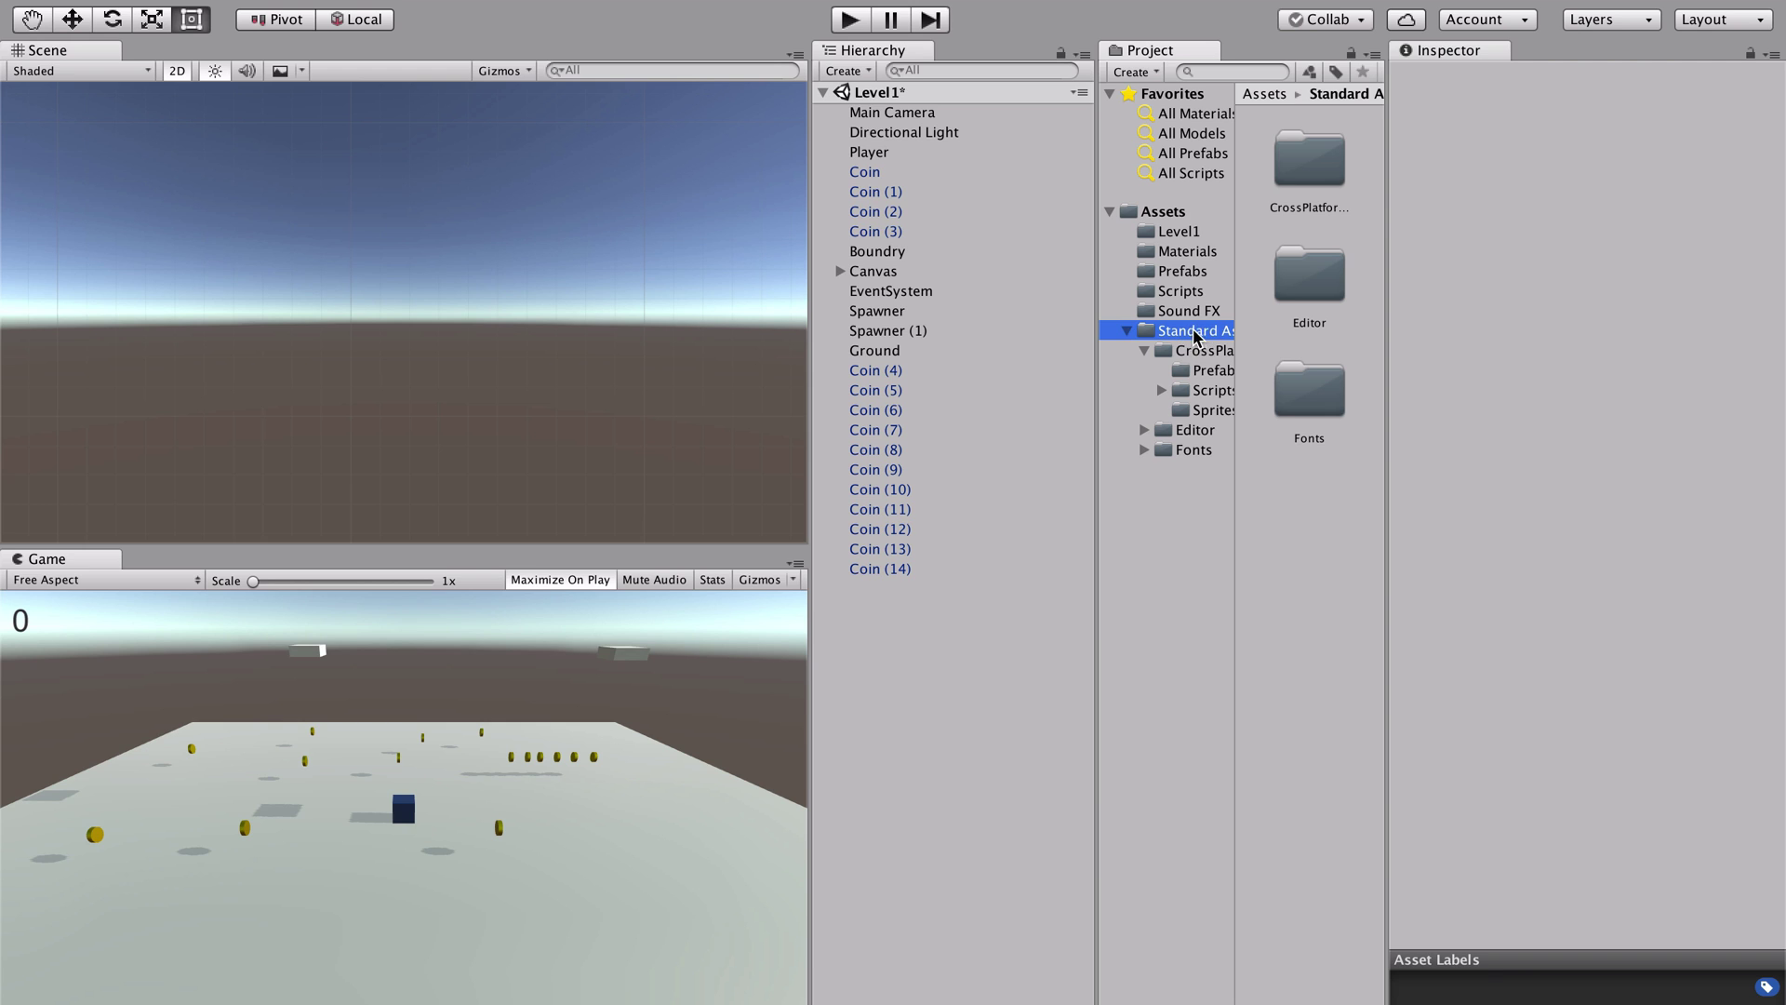
pyautogui.doubleClick(1314, 169)
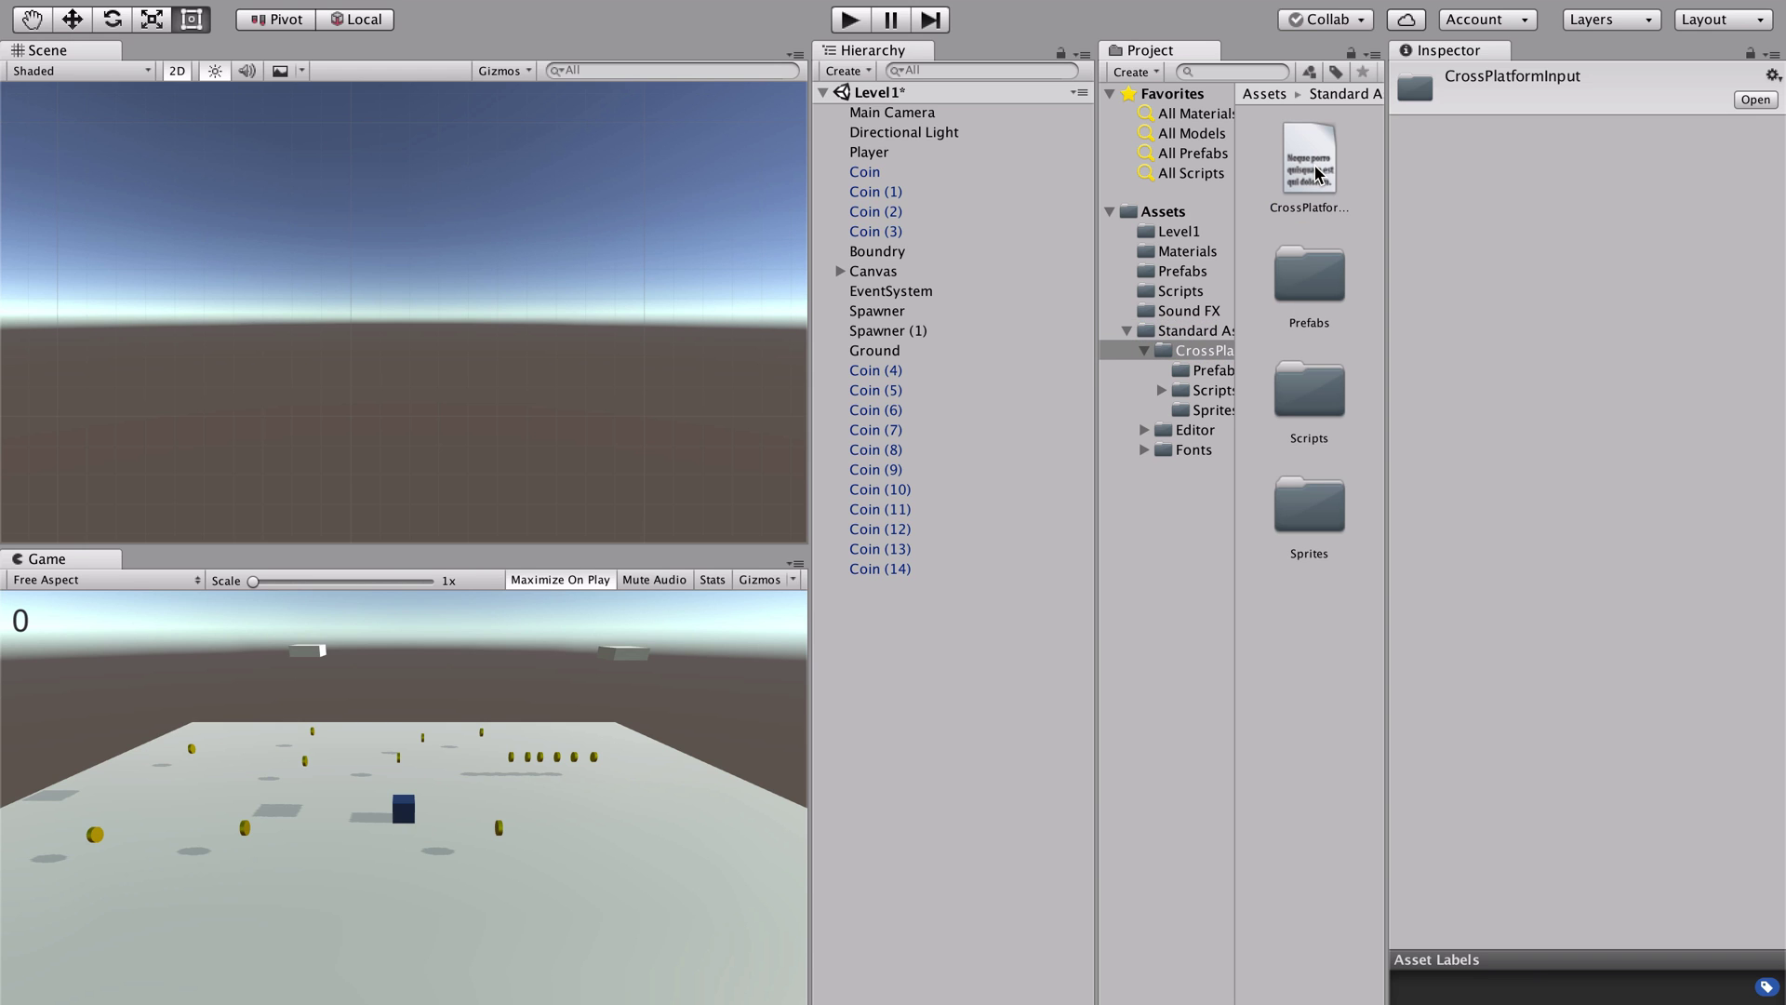
pyautogui.doubleClick(1315, 286)
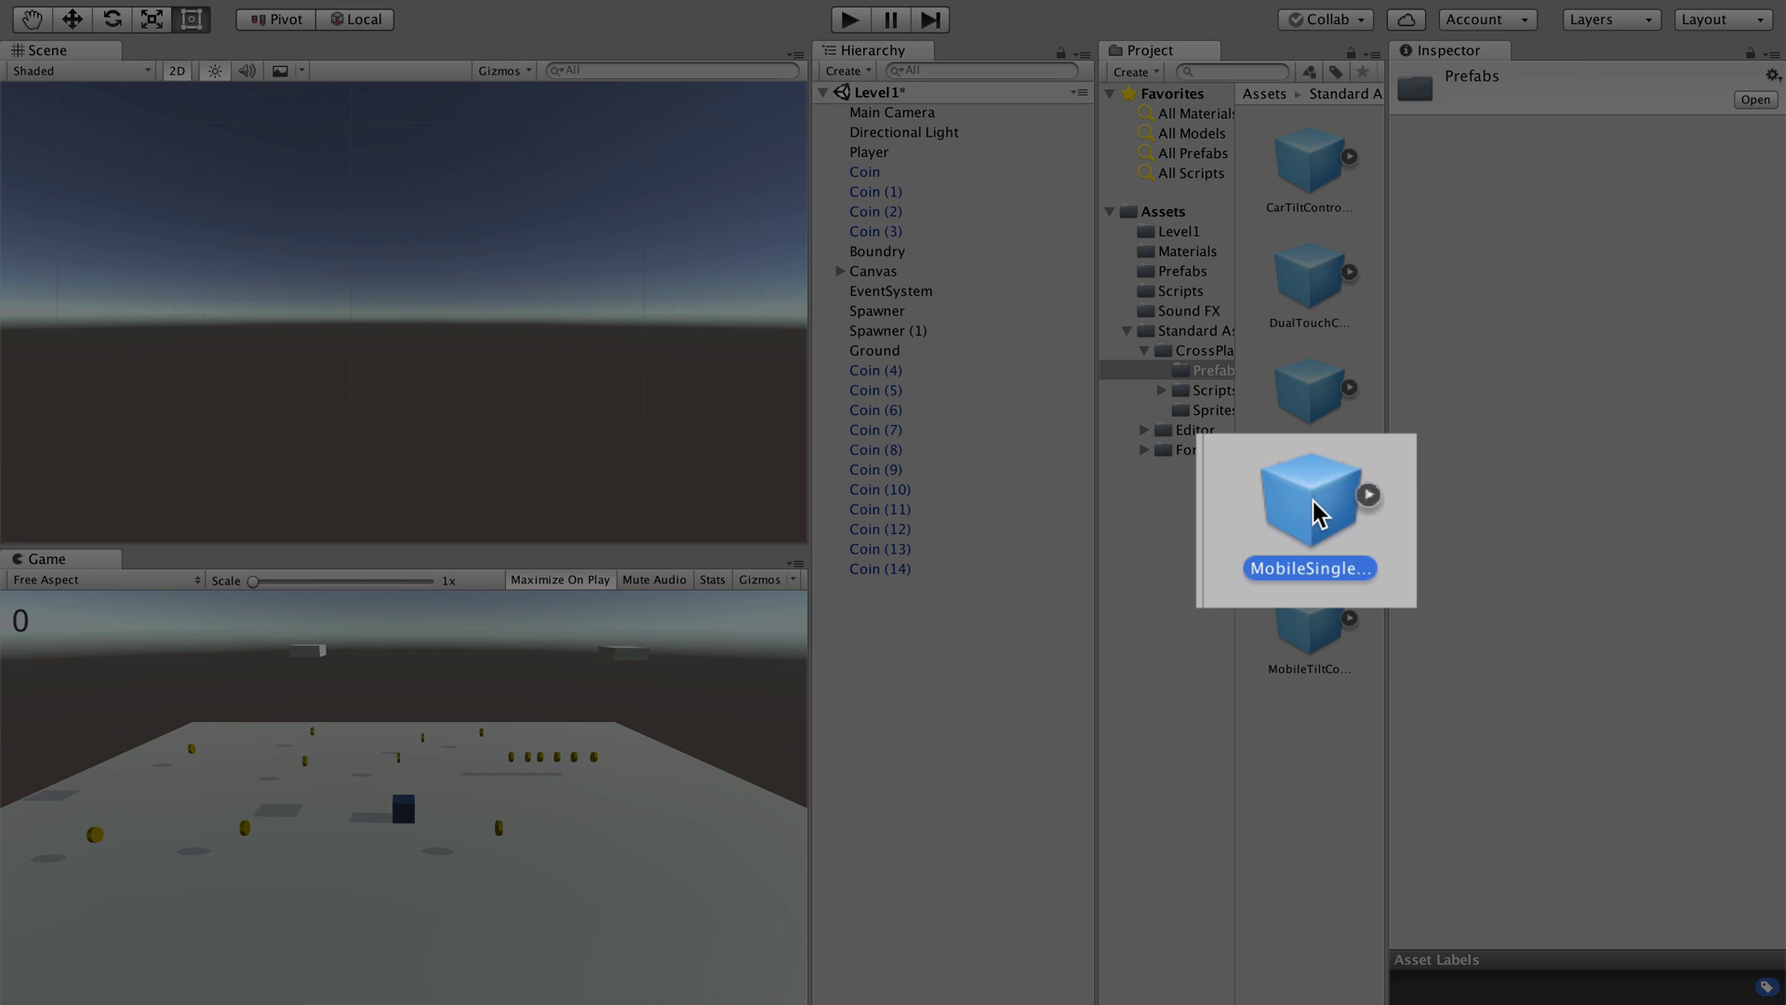
pyautogui.click(1312, 507)
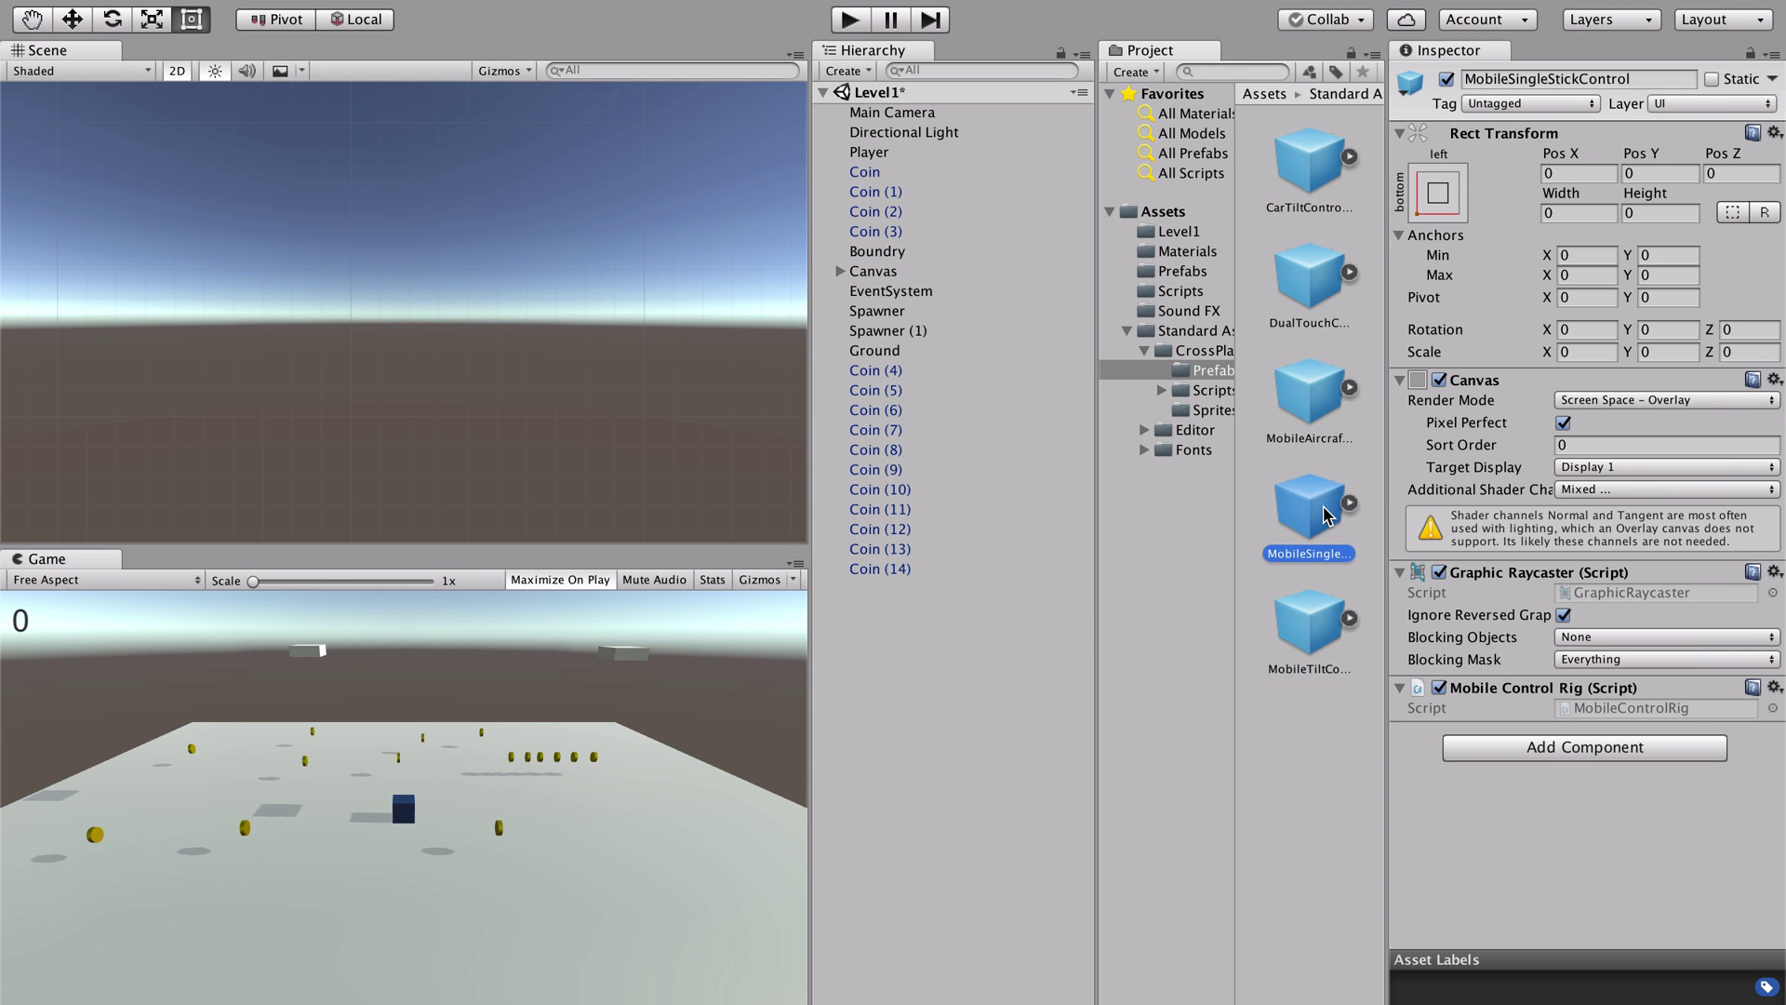
pyautogui.moveTo(1312, 507); pyautogui.dragTo(878, 651)
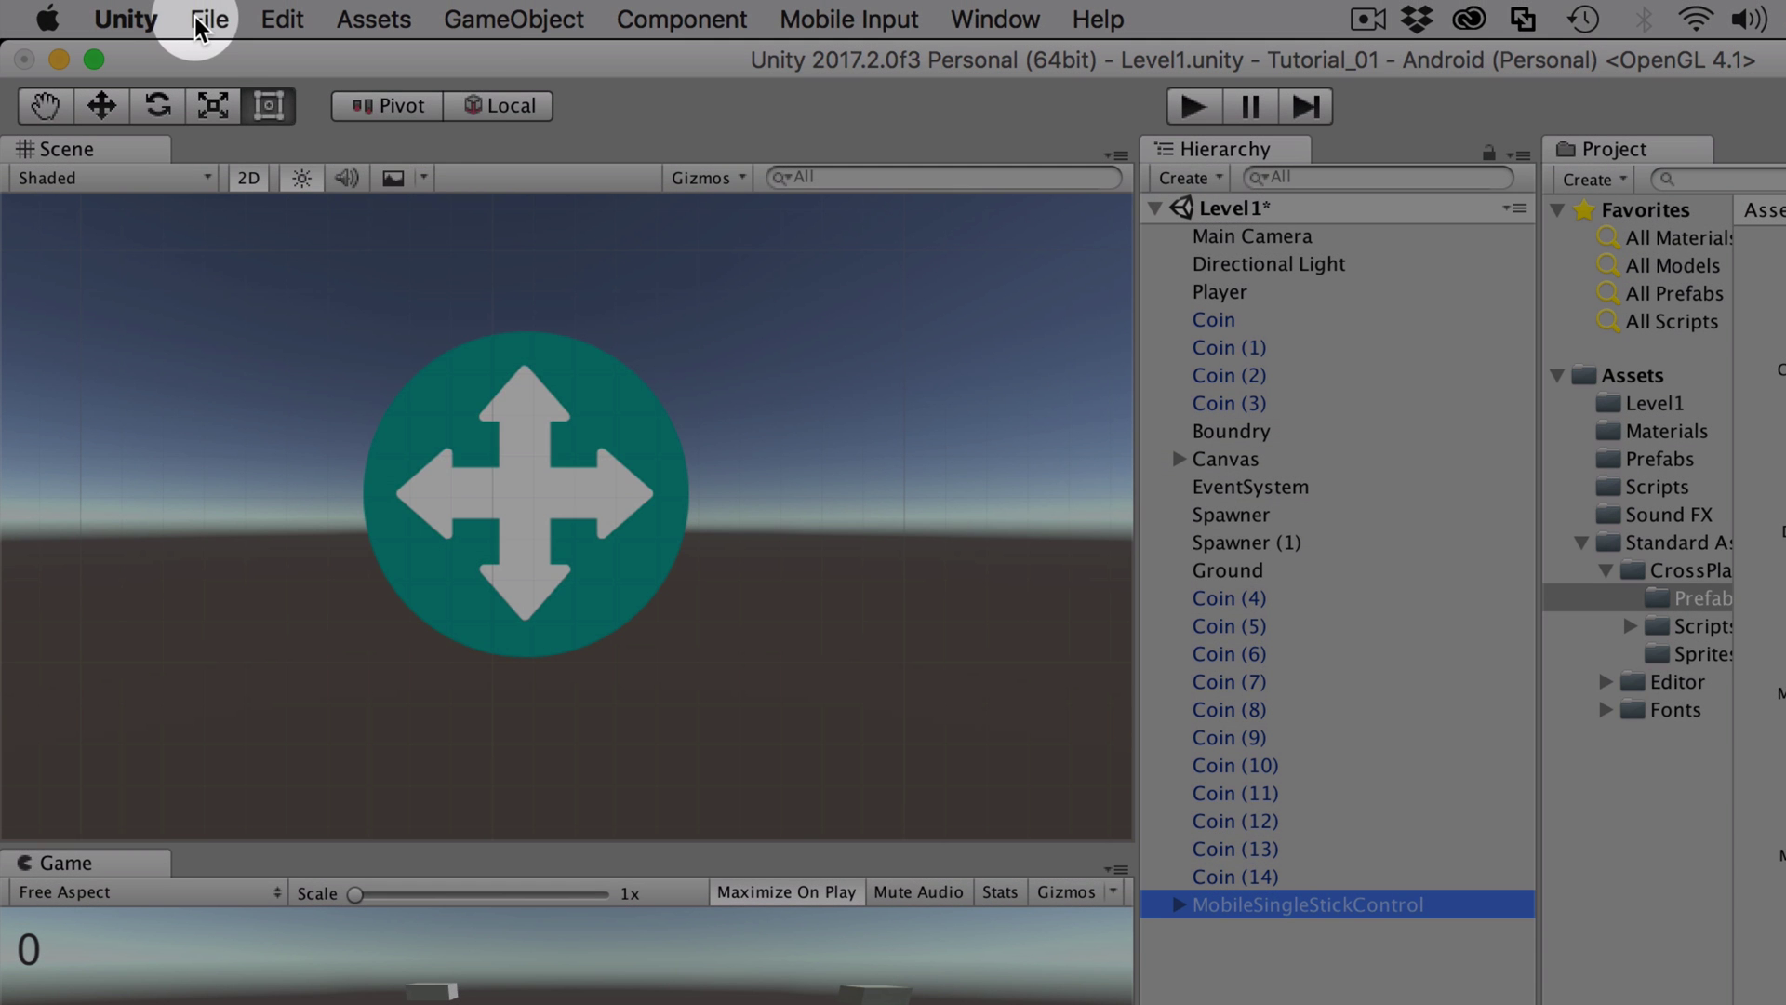
pyautogui.click(191, 8)
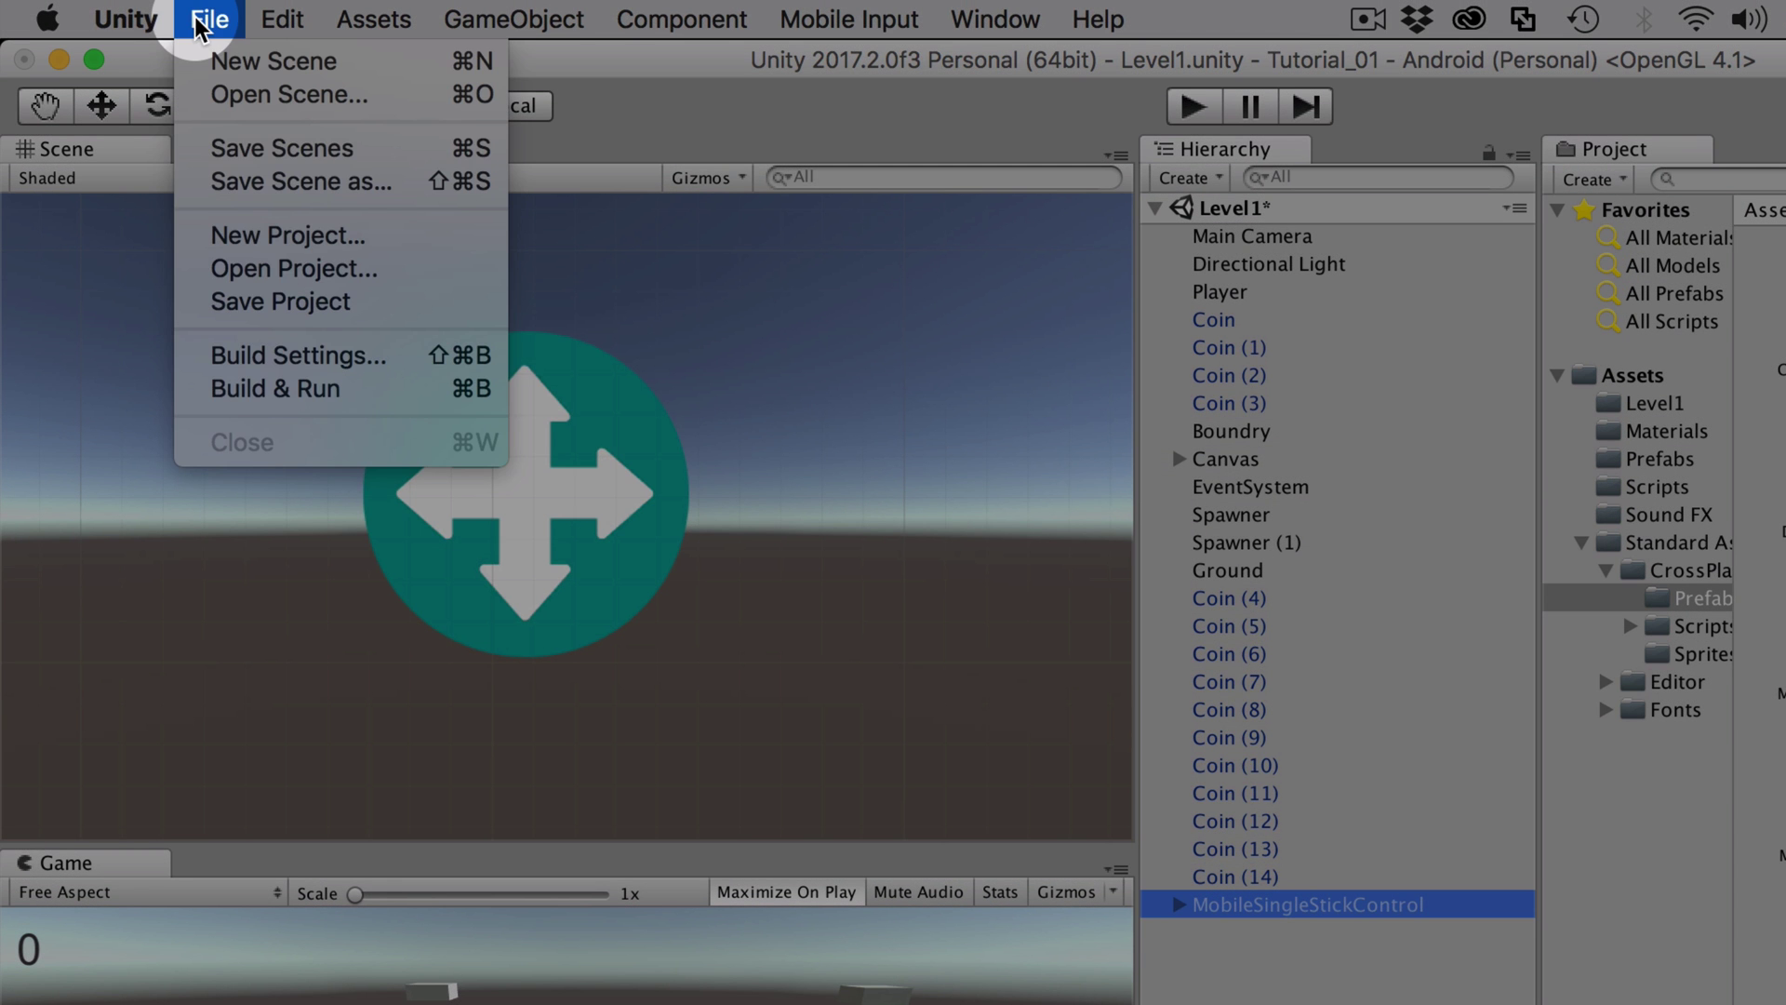
pyautogui.click(299, 361)
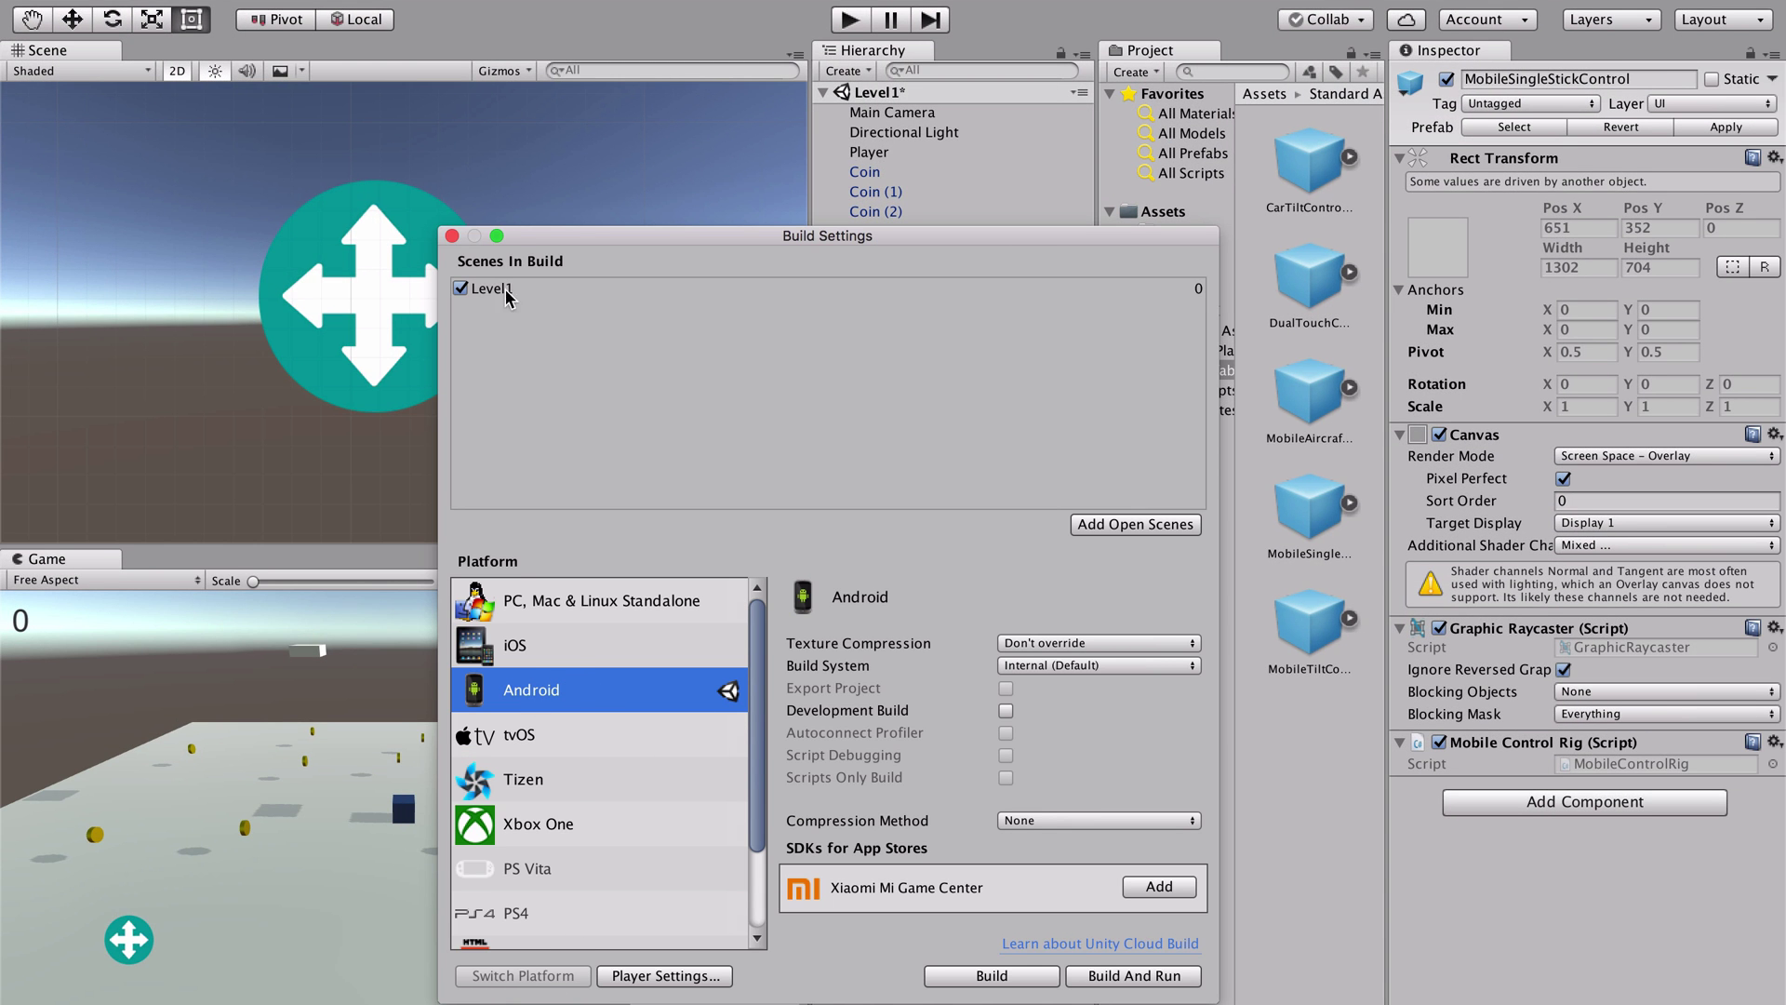
pyautogui.click(452, 235)
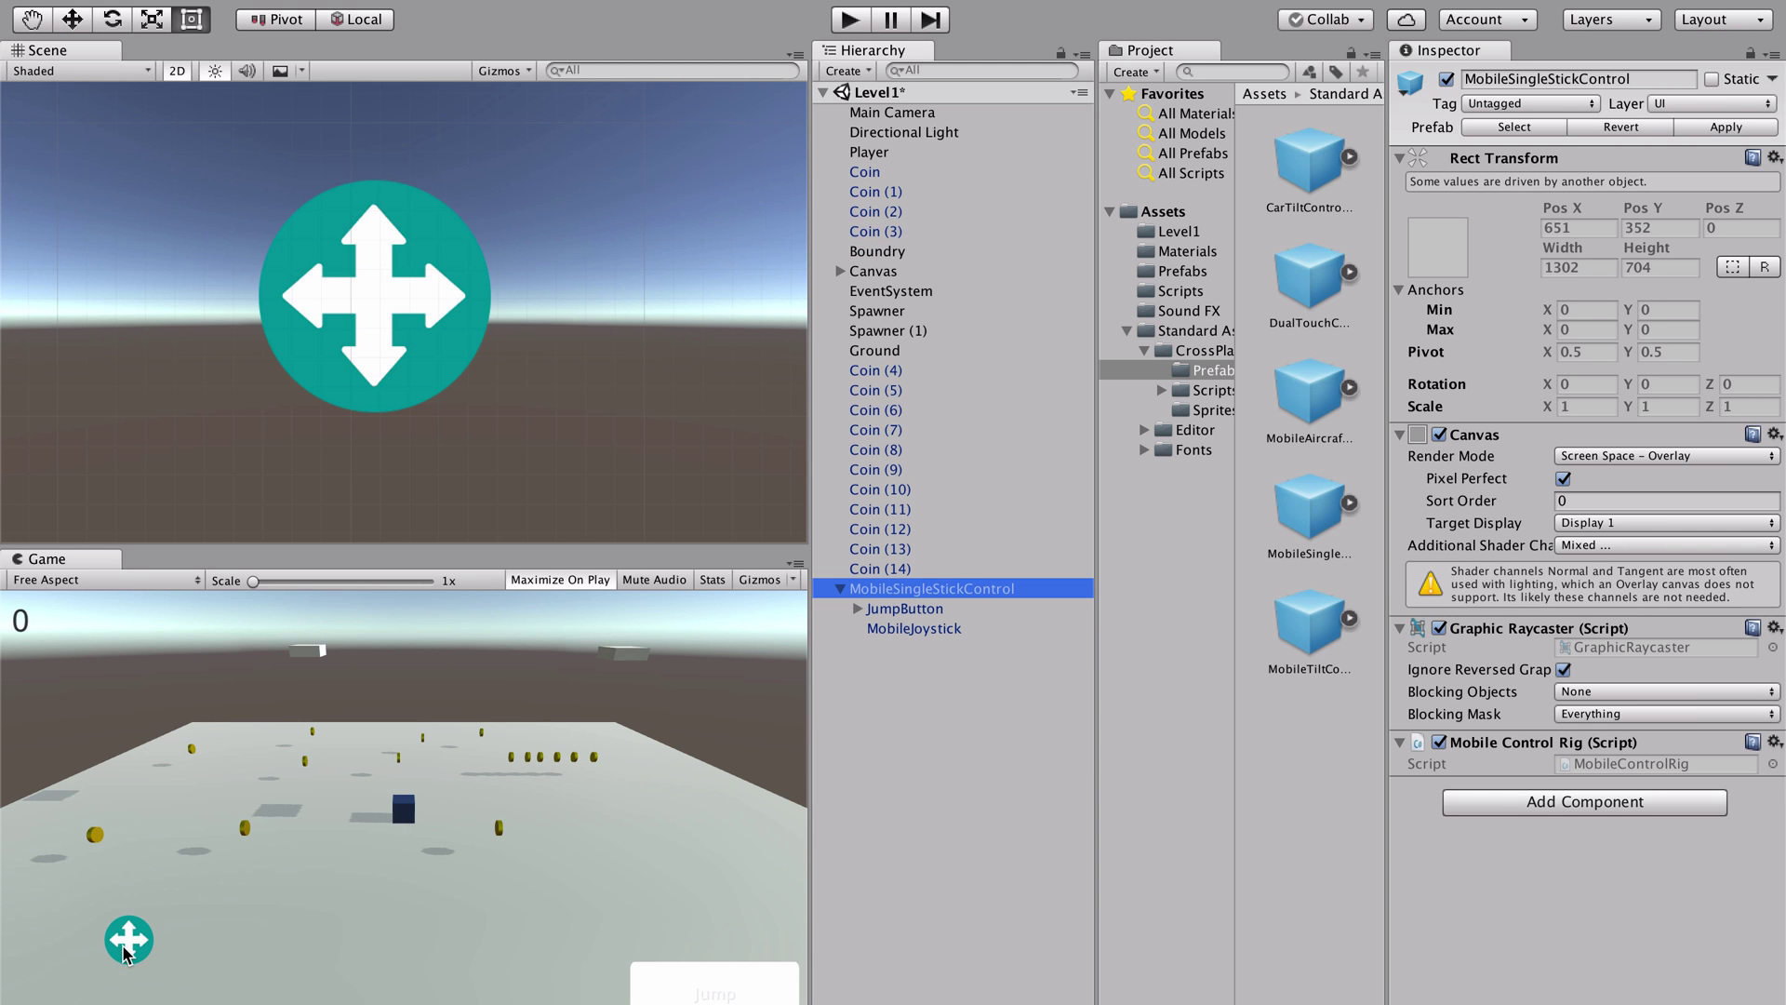
# Step: Delete JumpButton from MobileSingleStickControl, breaking the prefab, then briefly play-test the game
pyautogui.click(919, 609)
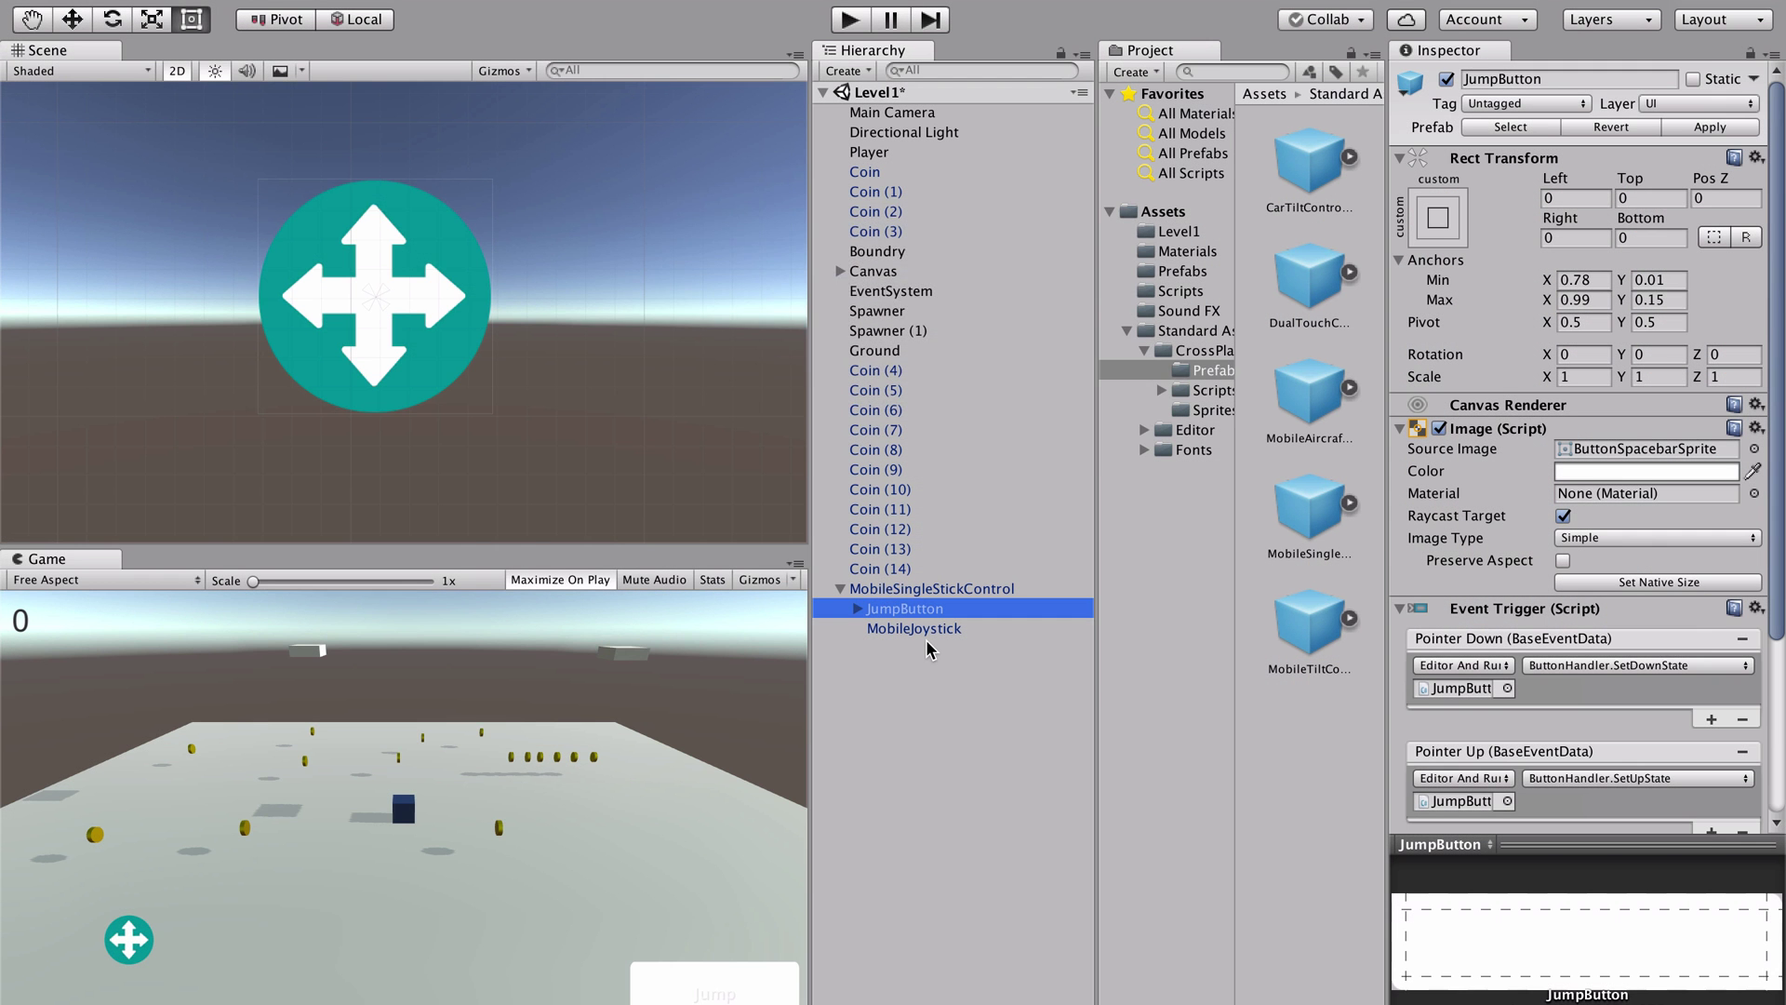
pyautogui.press('Delete')
pyautogui.press('Return')
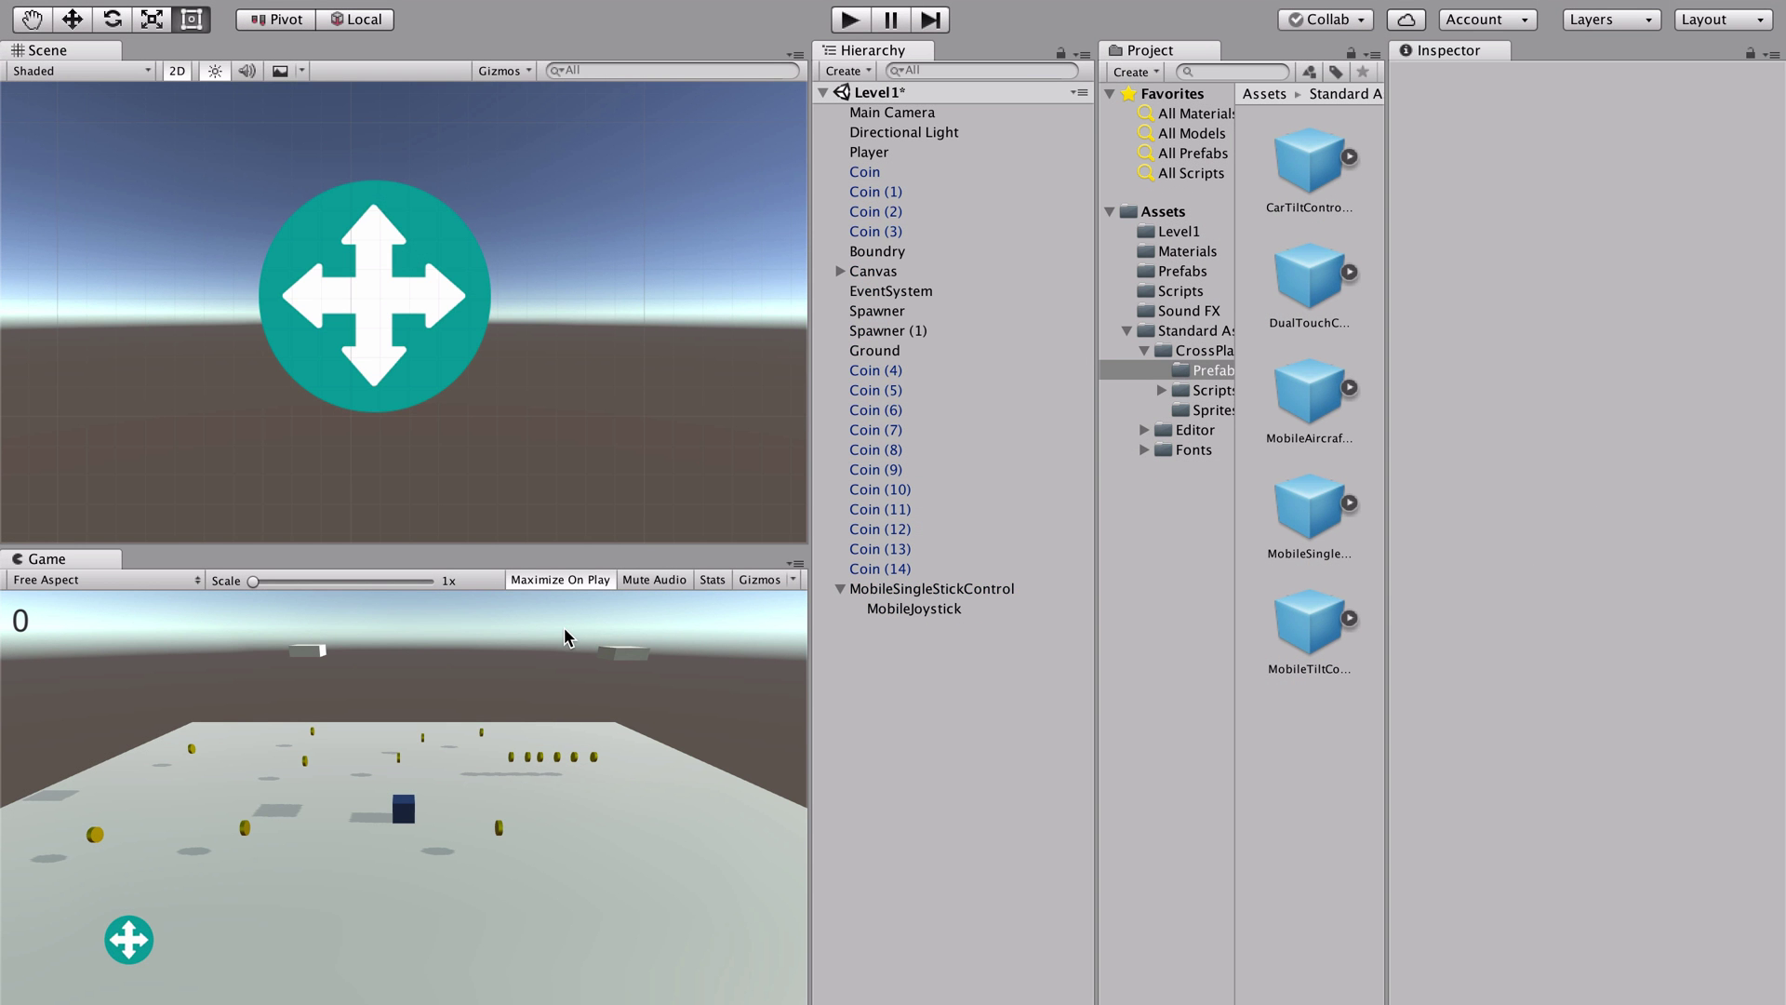
pyautogui.hotkey('ctrl', 'p')
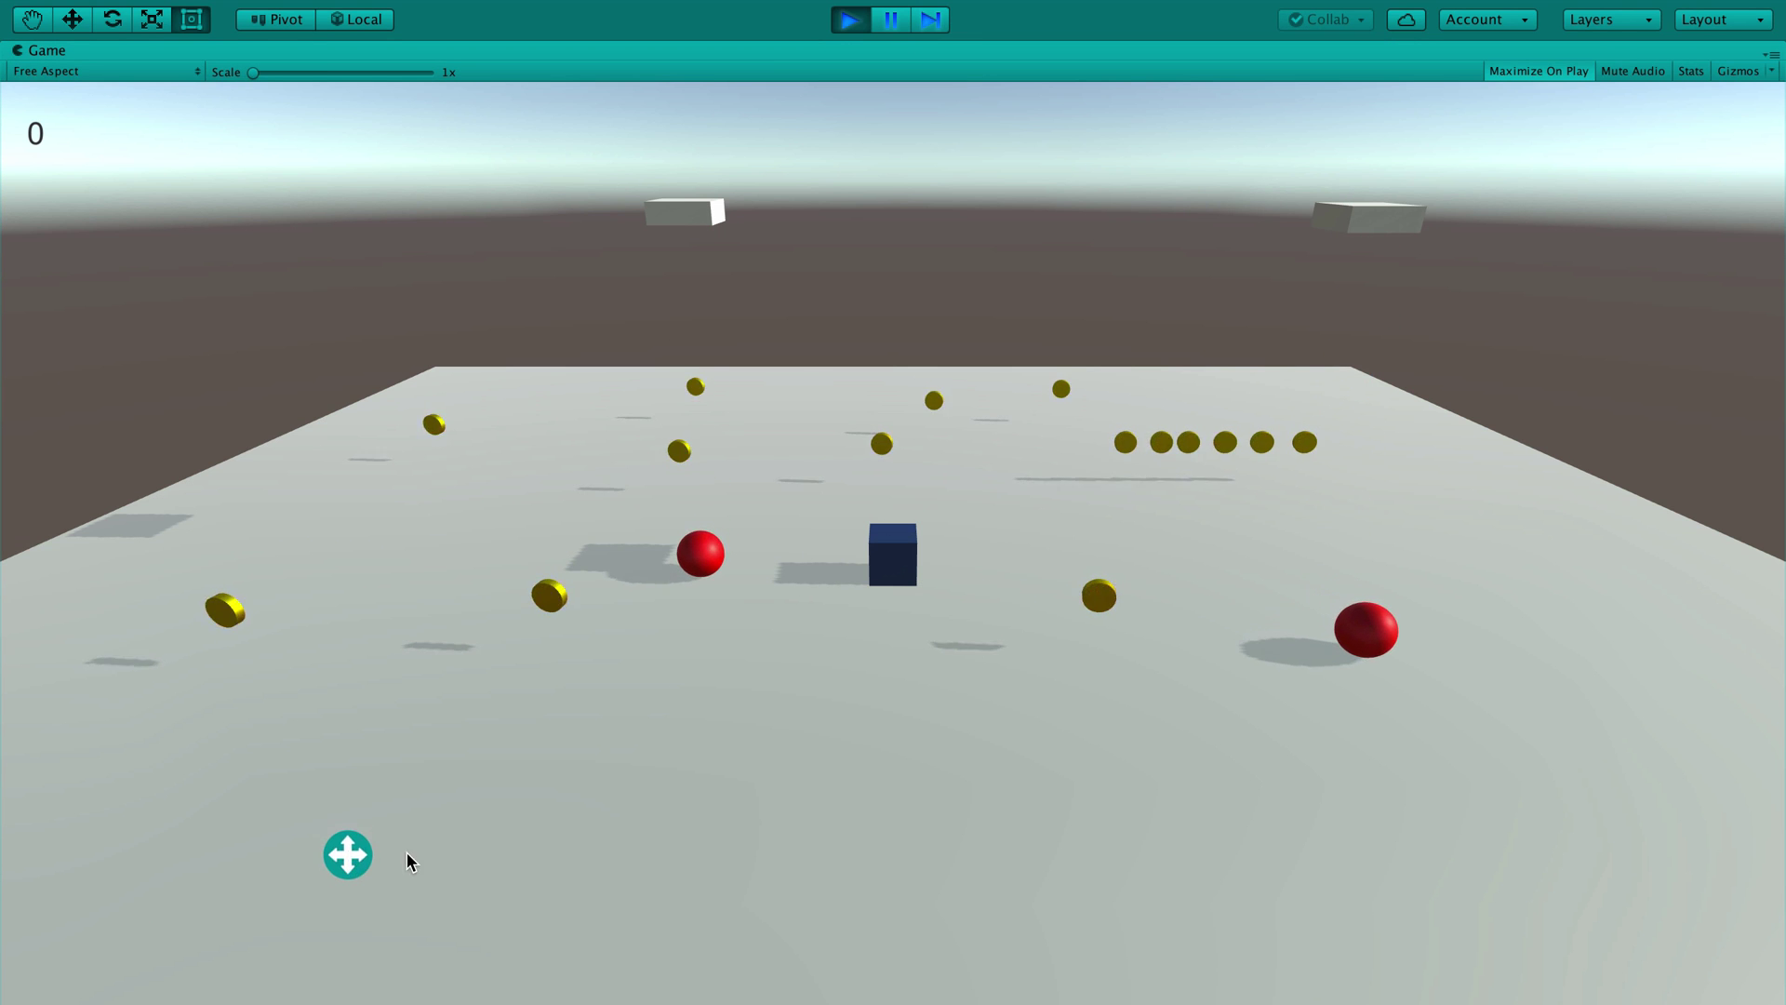
pyautogui.hotkey('ctrl', 'p')
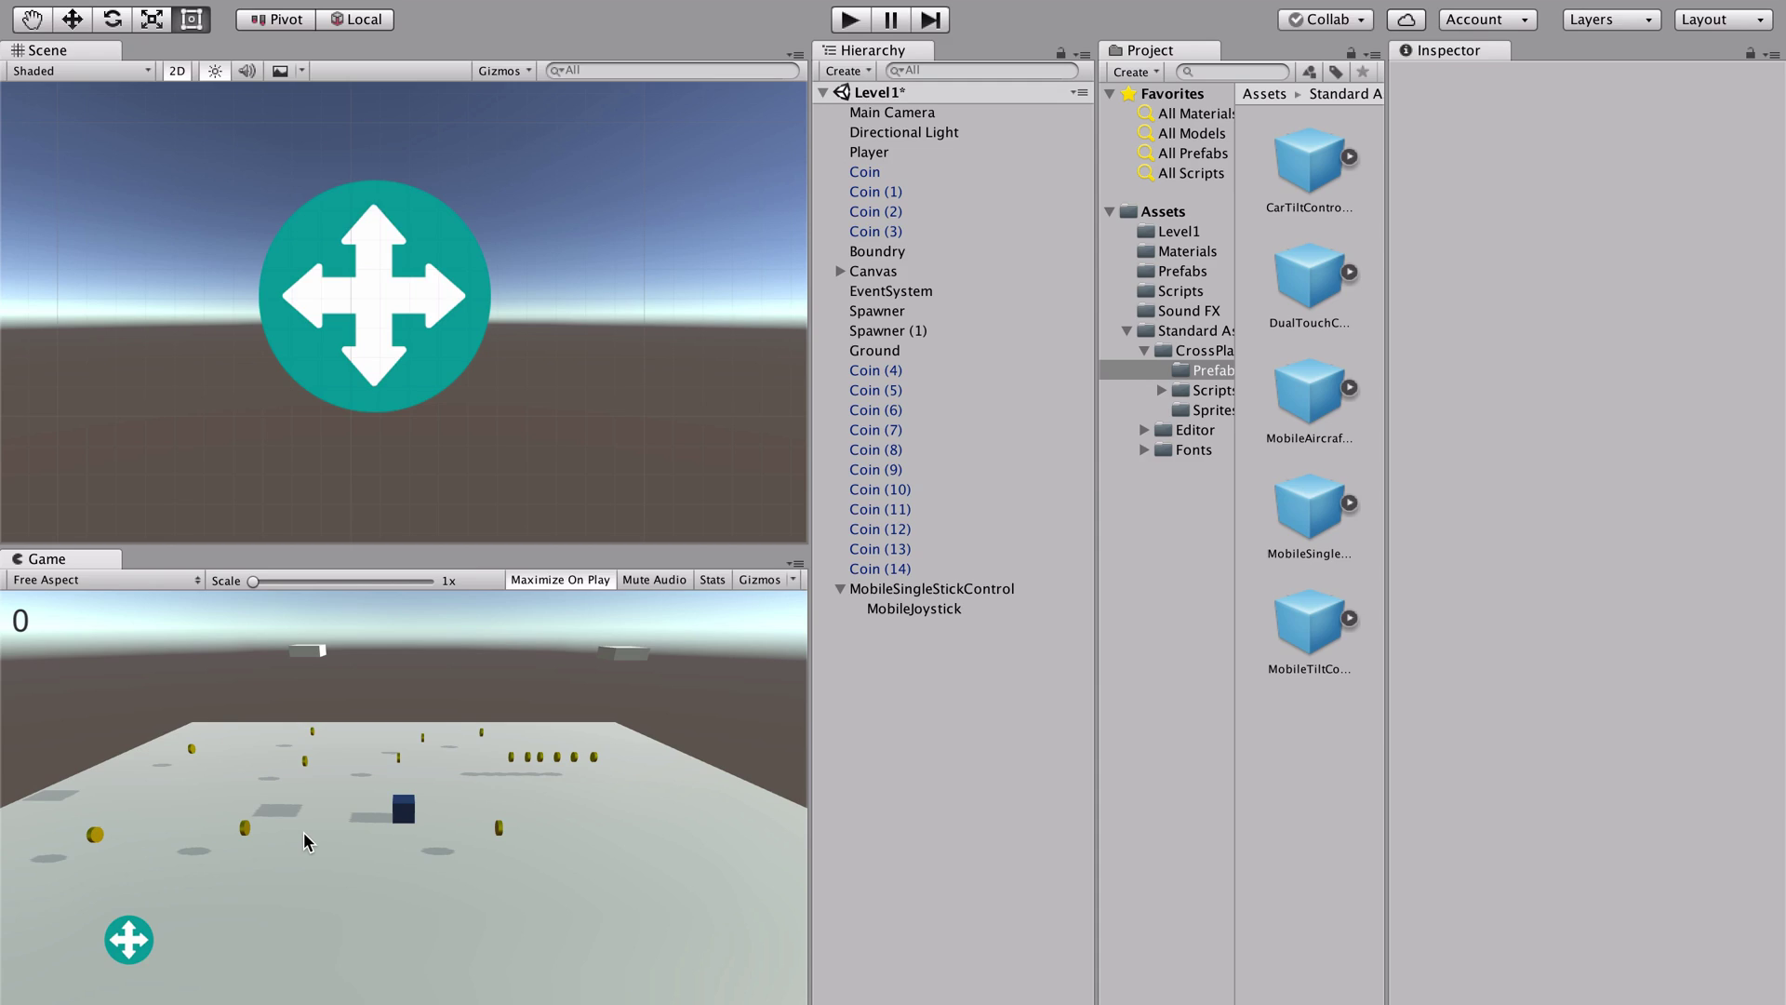
# Step: Select the Player object and locate its Player script in the project assets
pyautogui.click(874, 154)
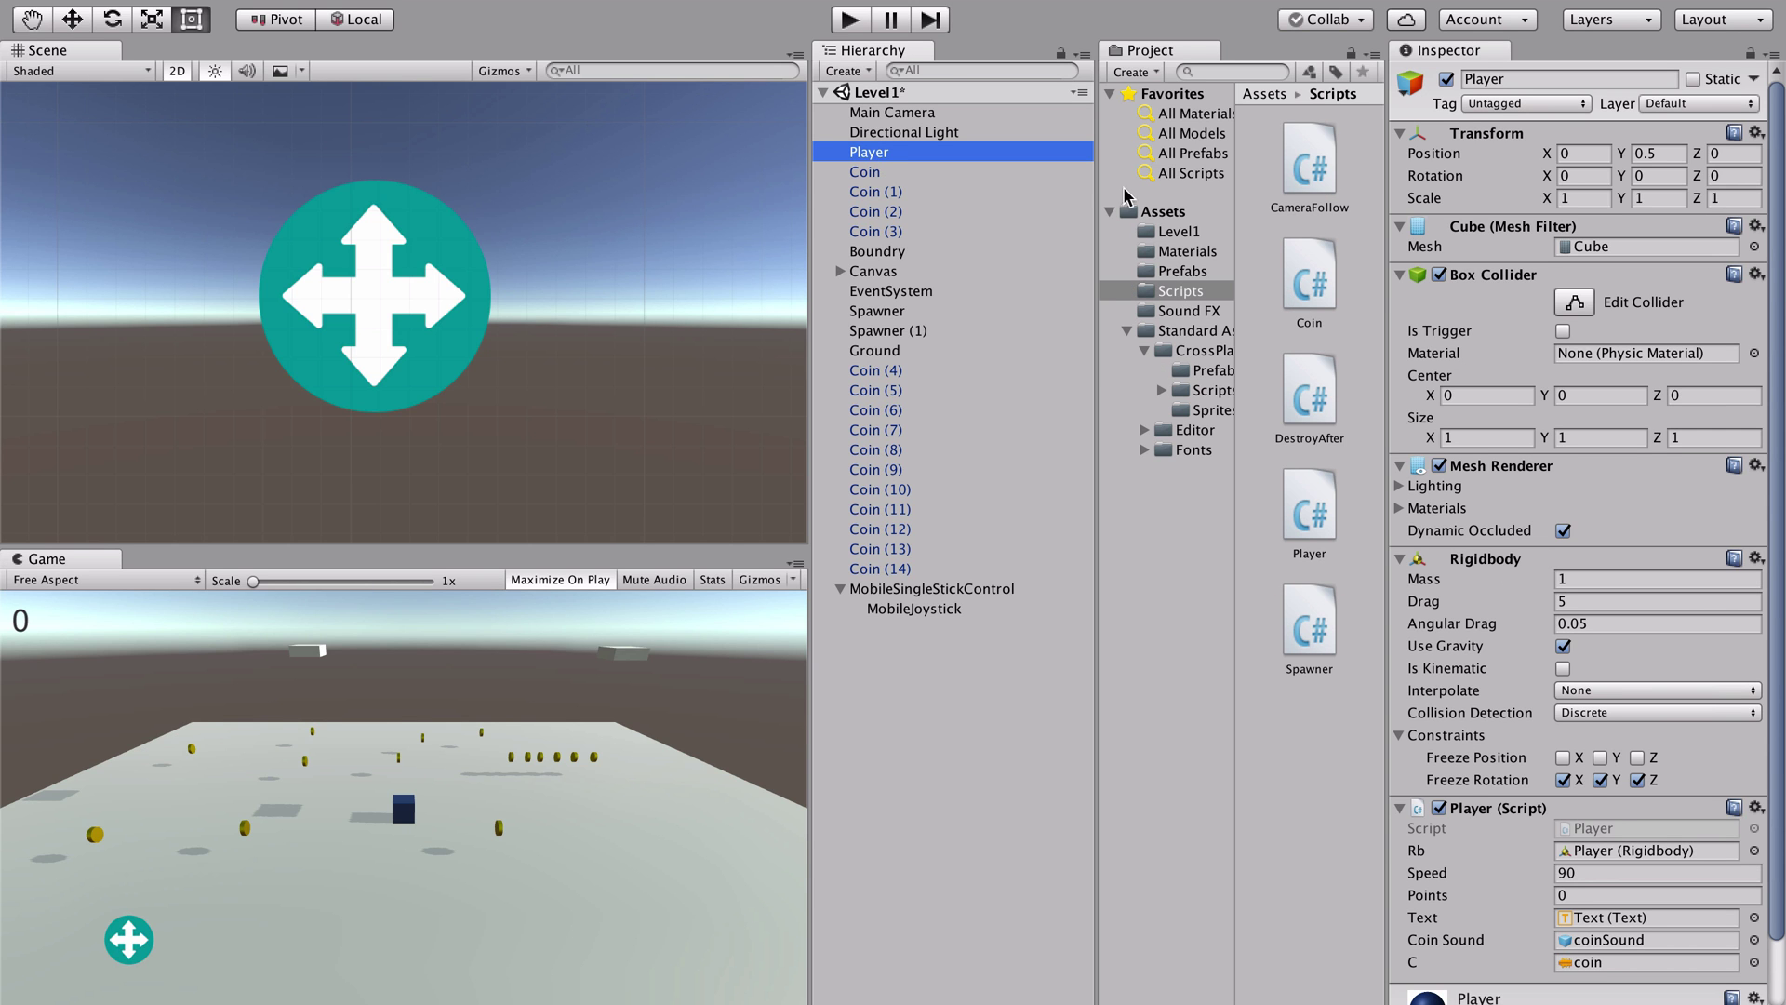
pyautogui.click(1603, 828)
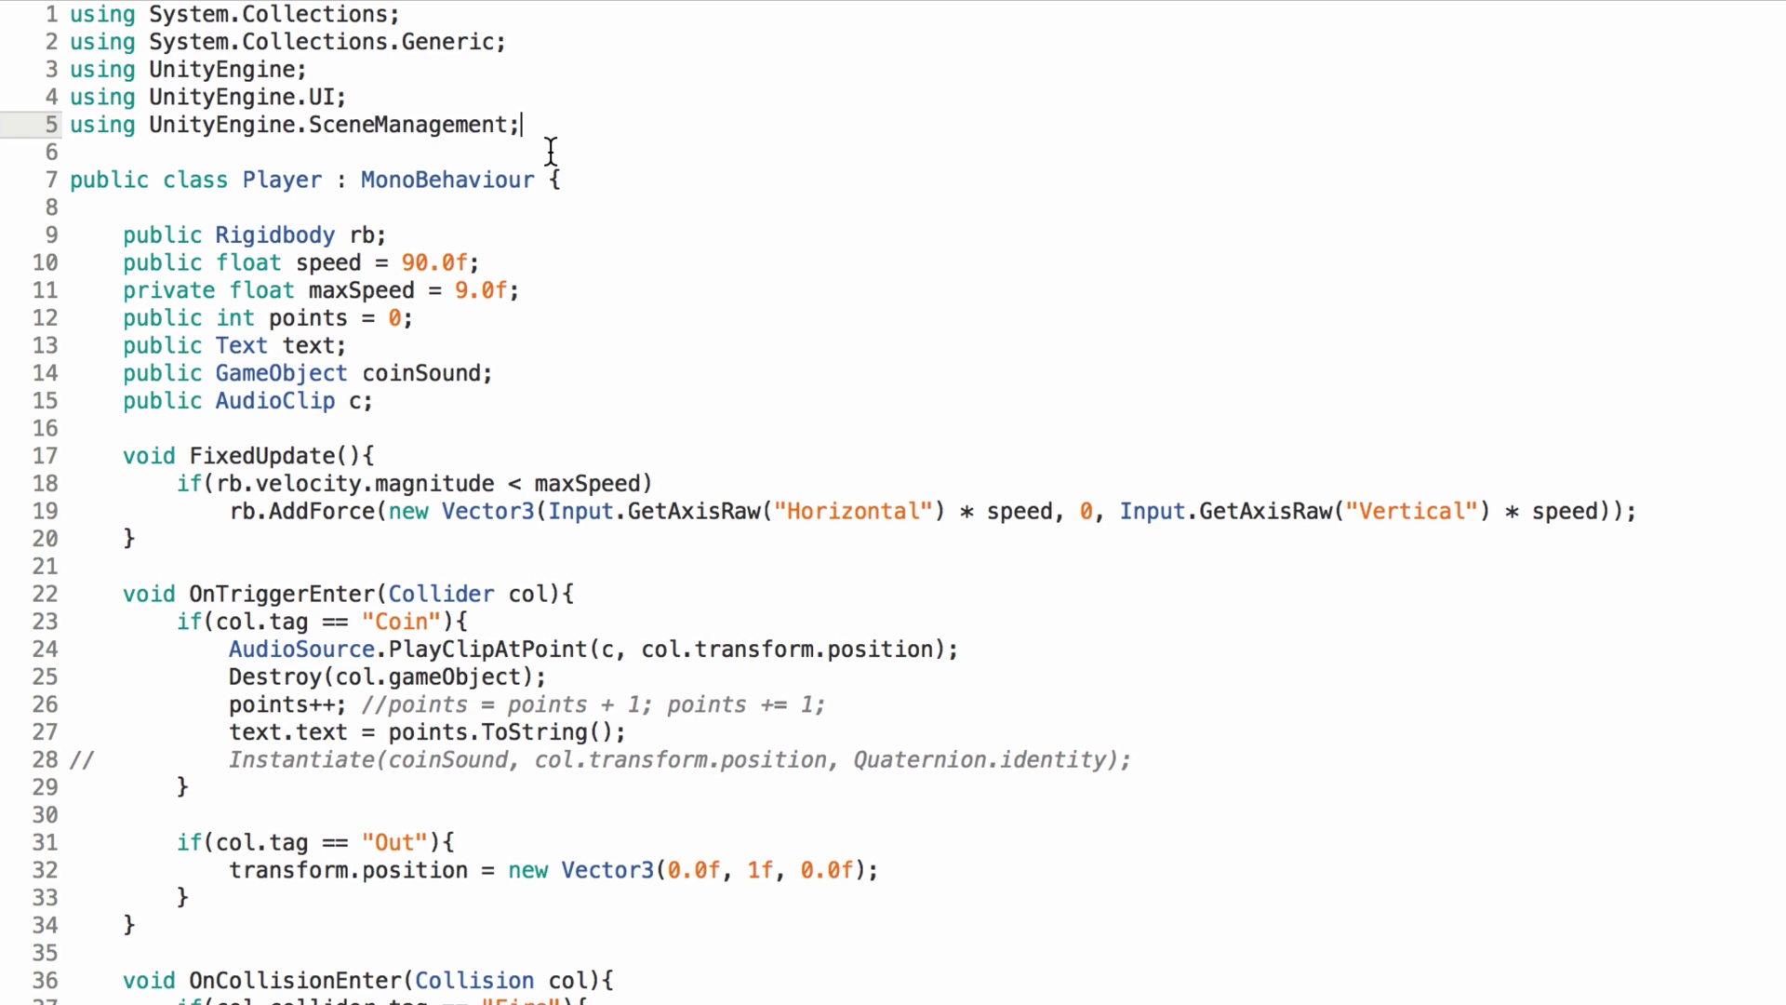
# Step: In Player.cs, add a using line and replace both axis reads' Input with CrossPlatformInputManager
pyautogui.press('Return')
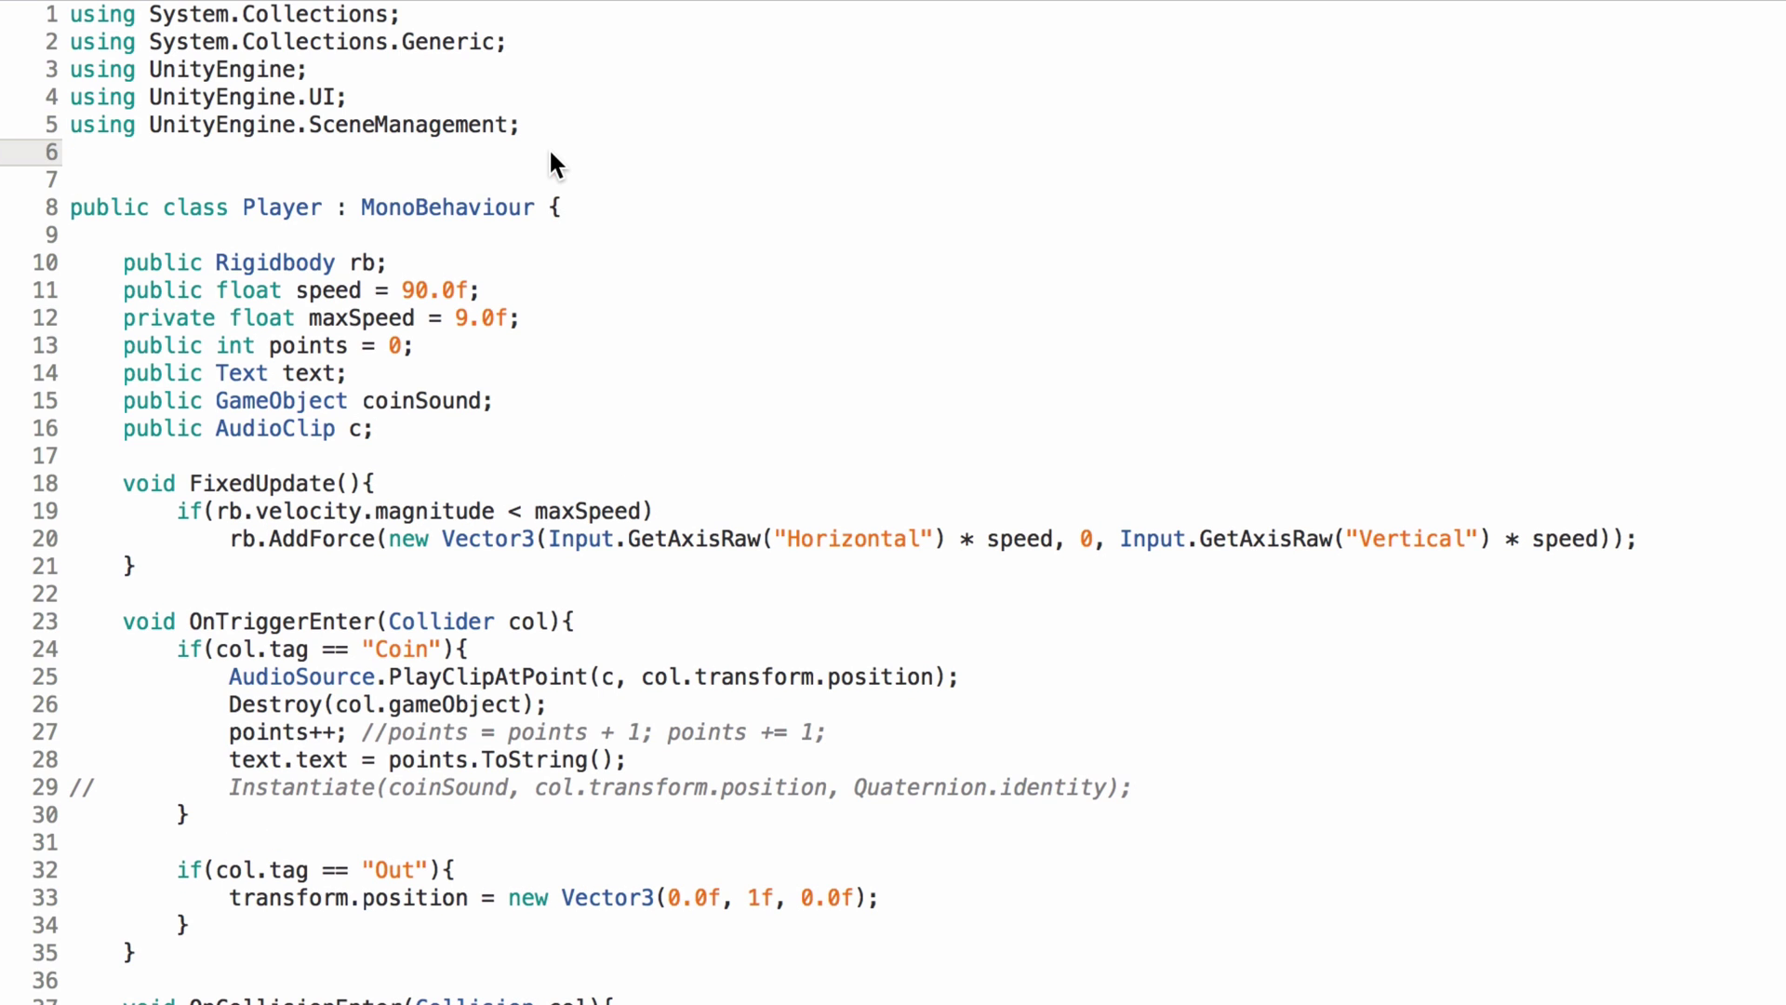
pyautogui.write('using ')
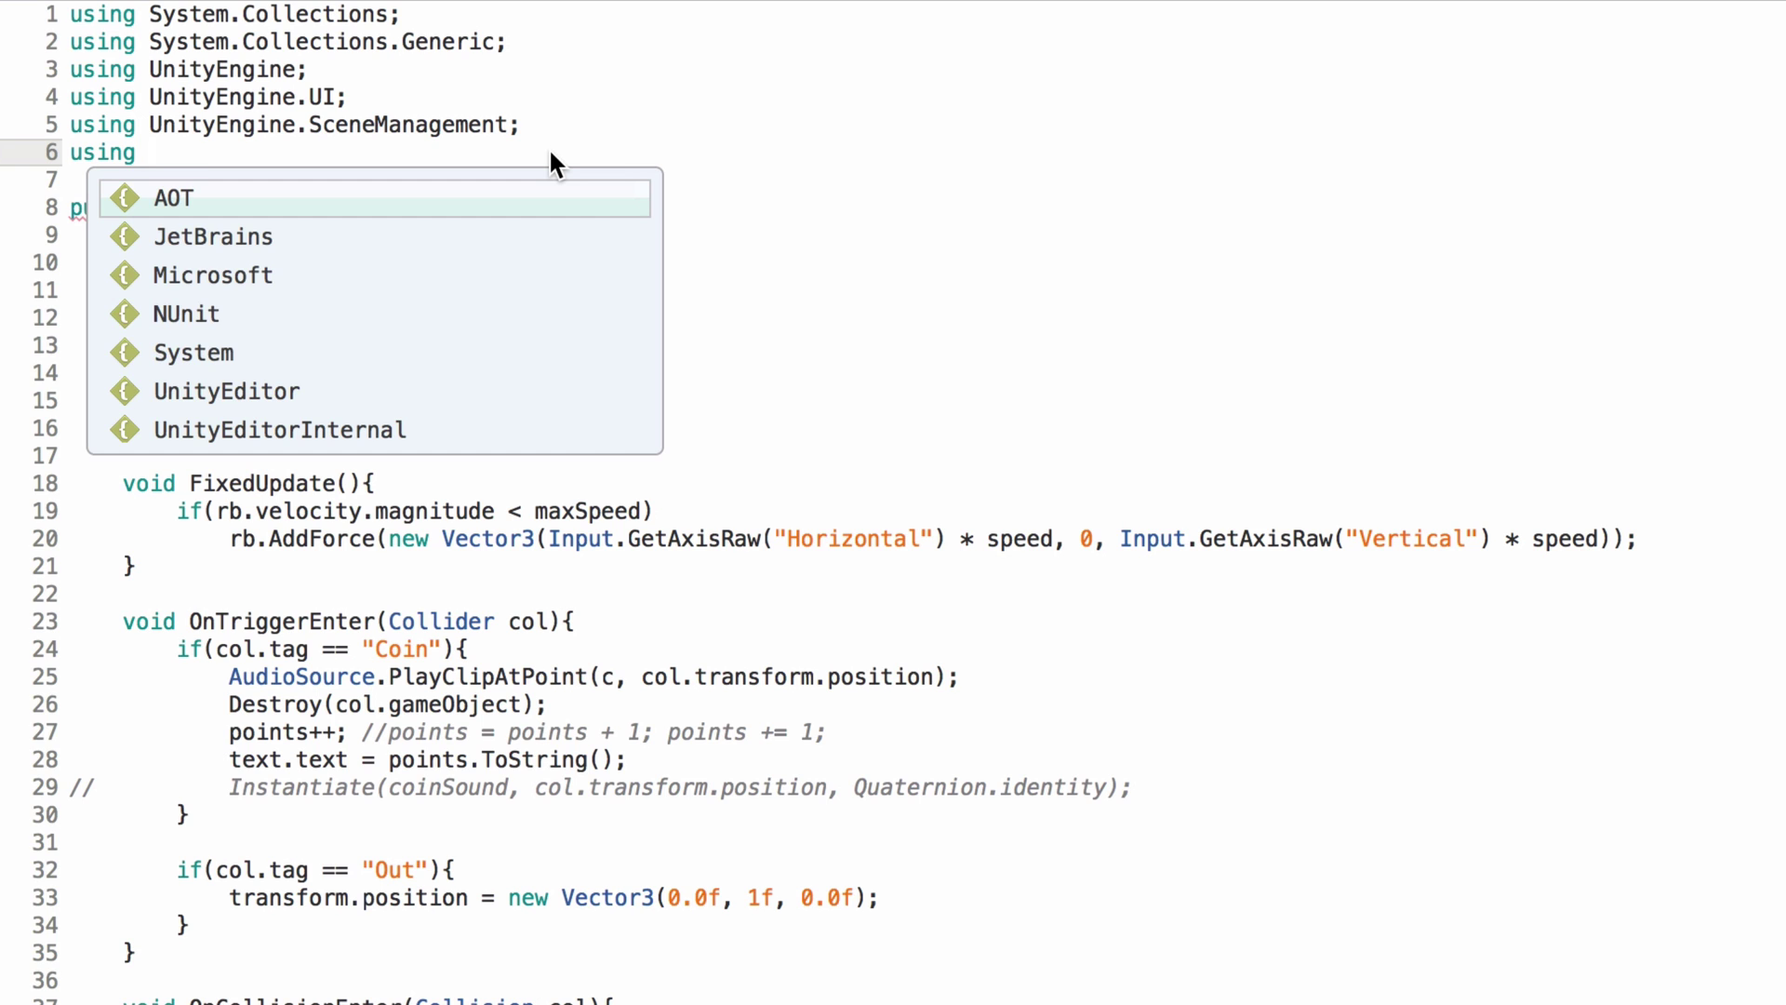
pyautogui.write('Uni')
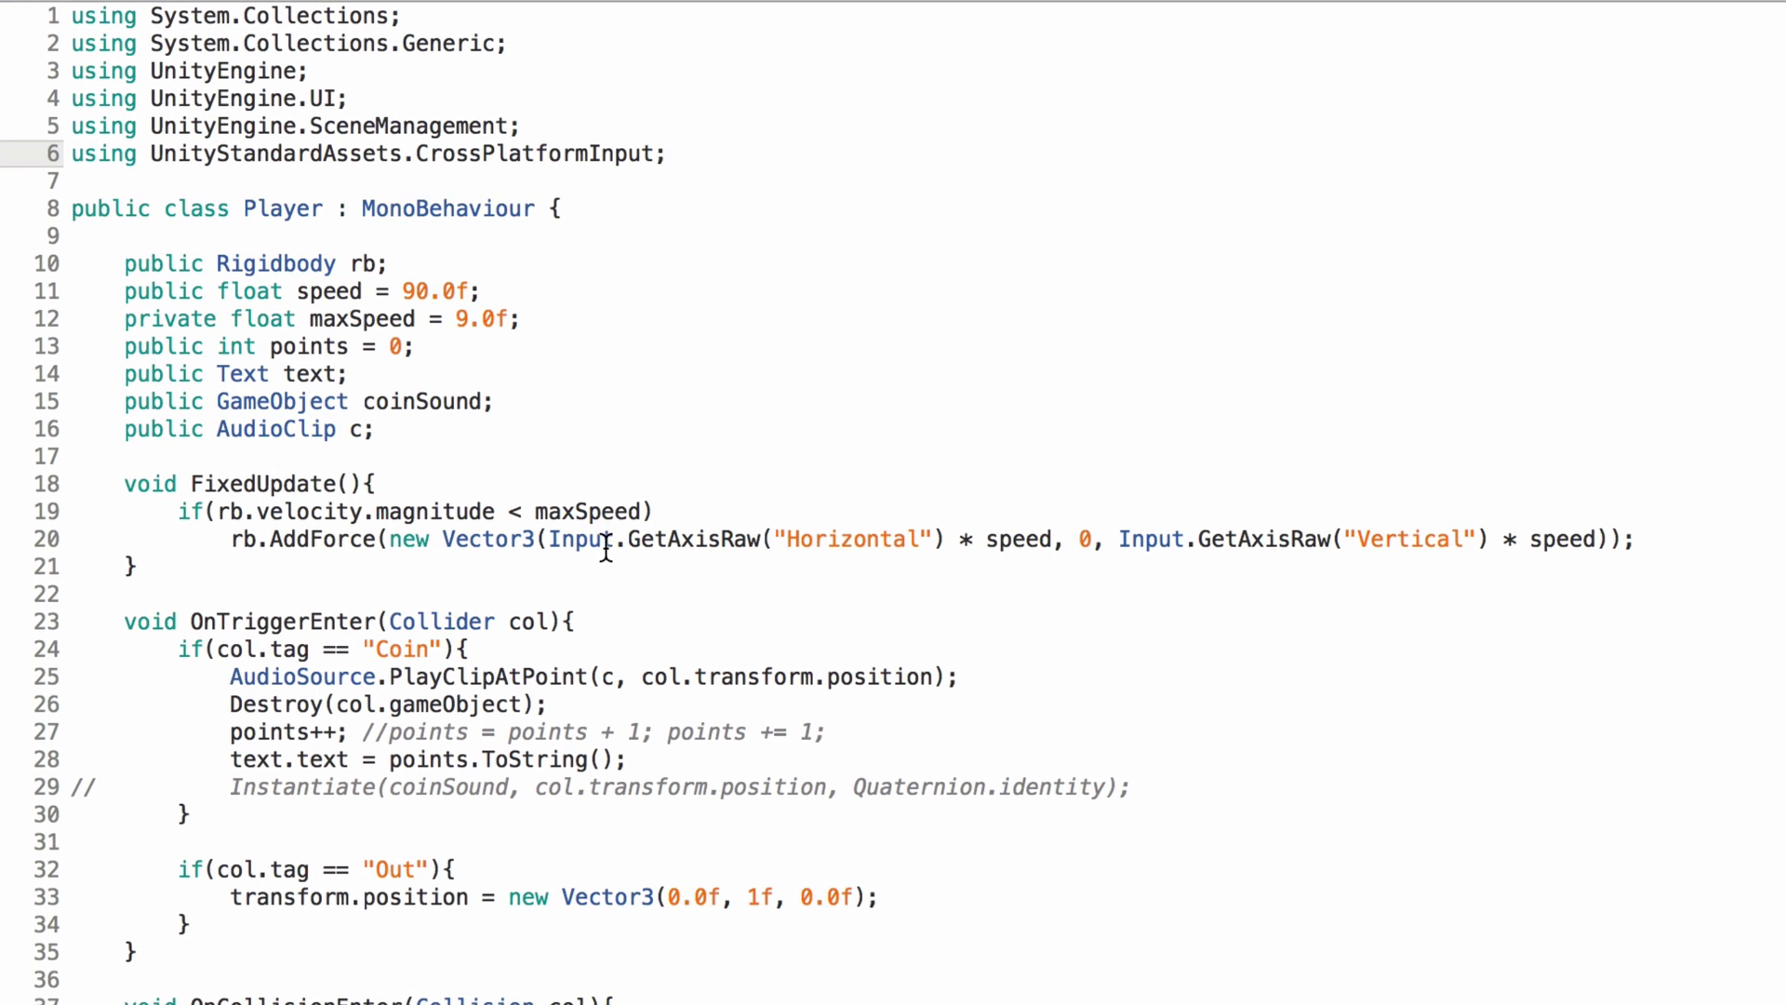
pyautogui.doubleClick(576, 540)
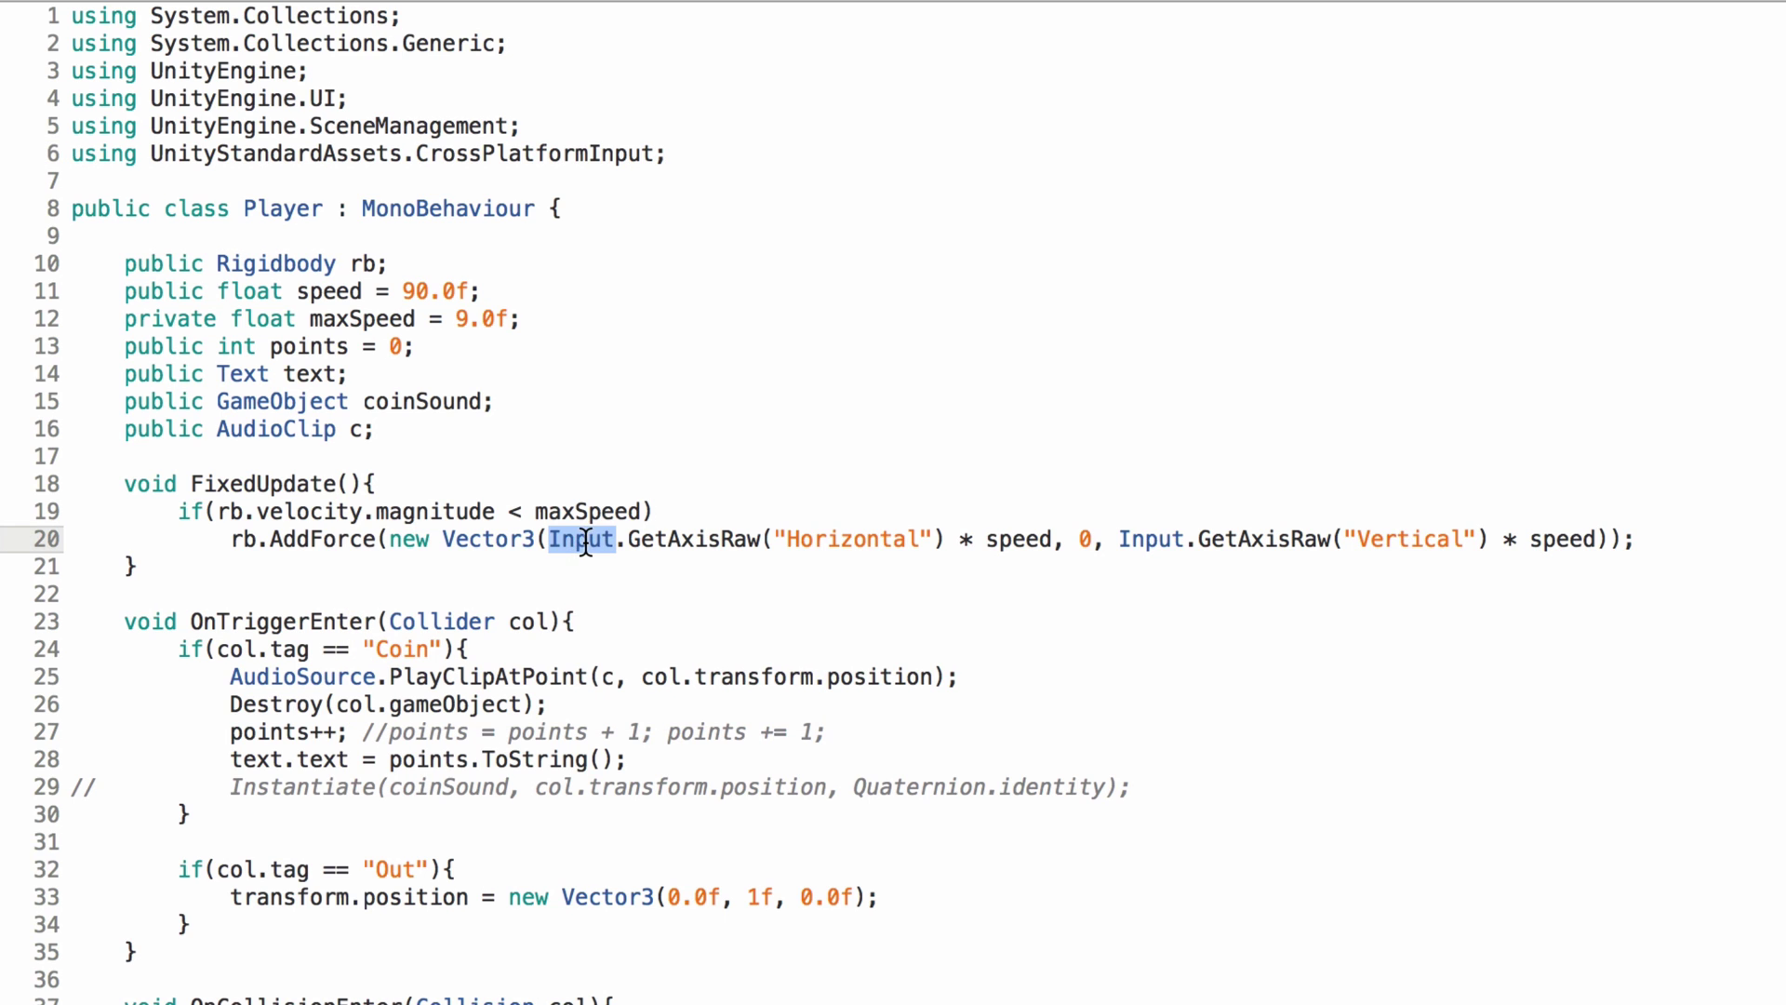
pyautogui.press('BackSpace')
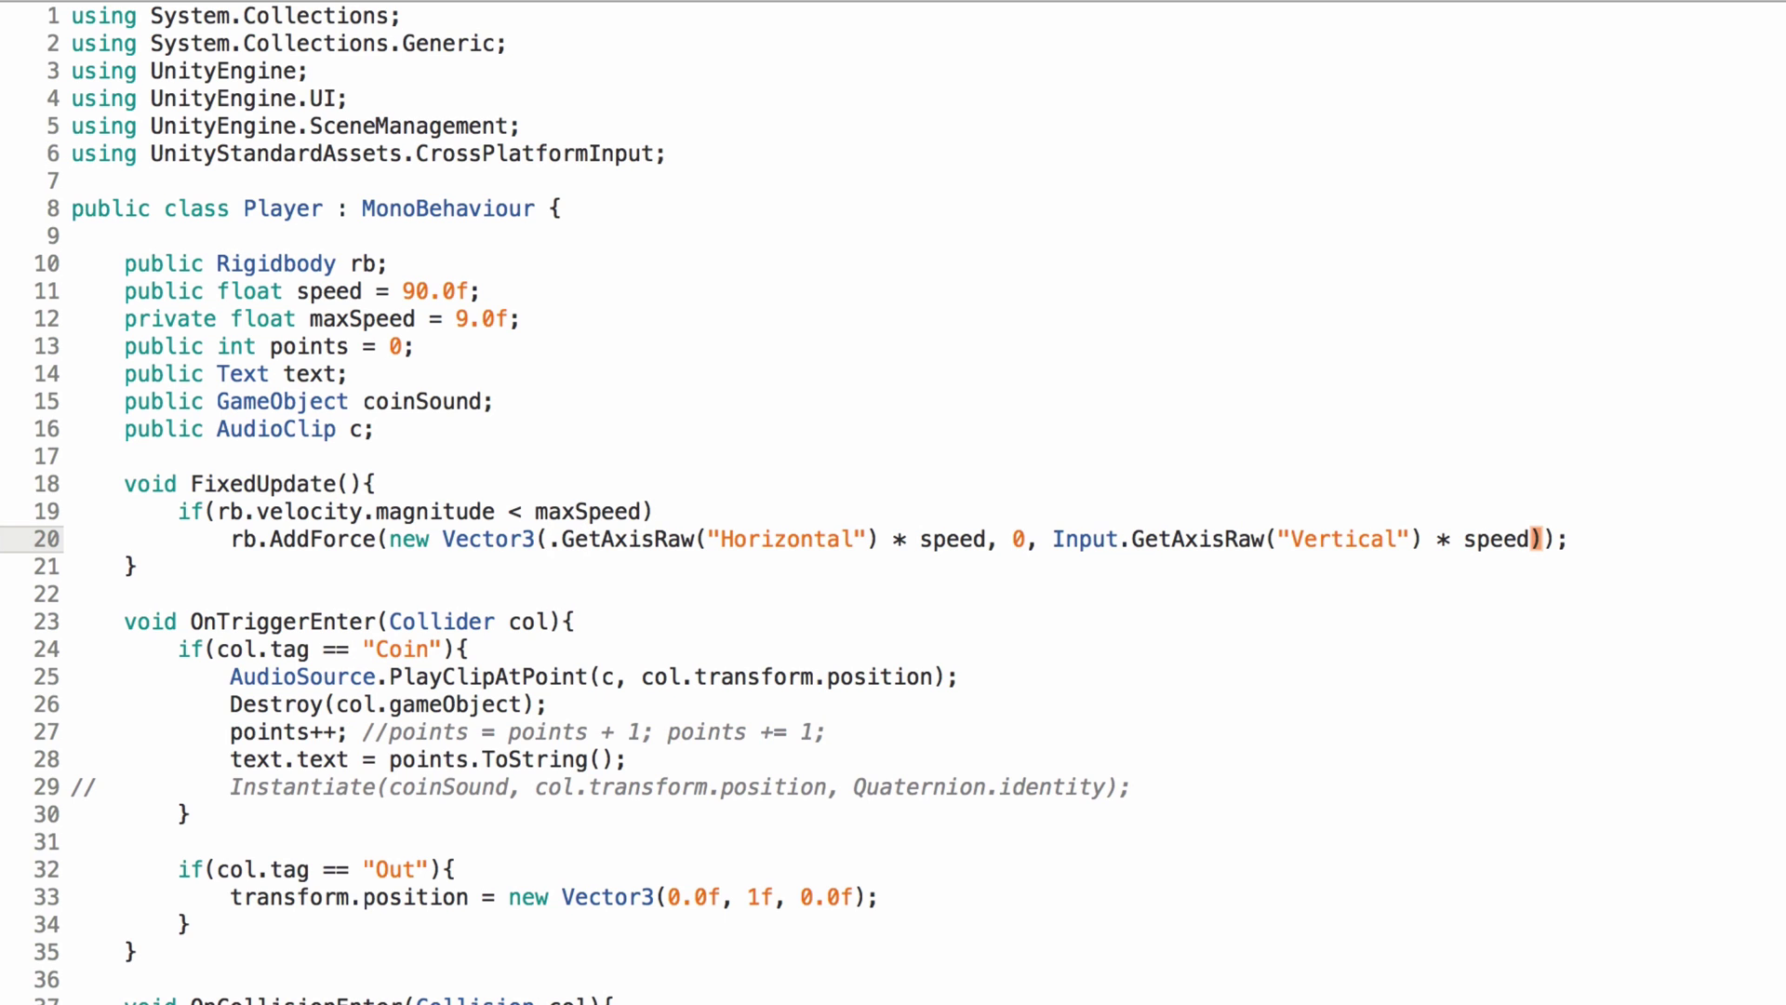
pyautogui.write('Cro')
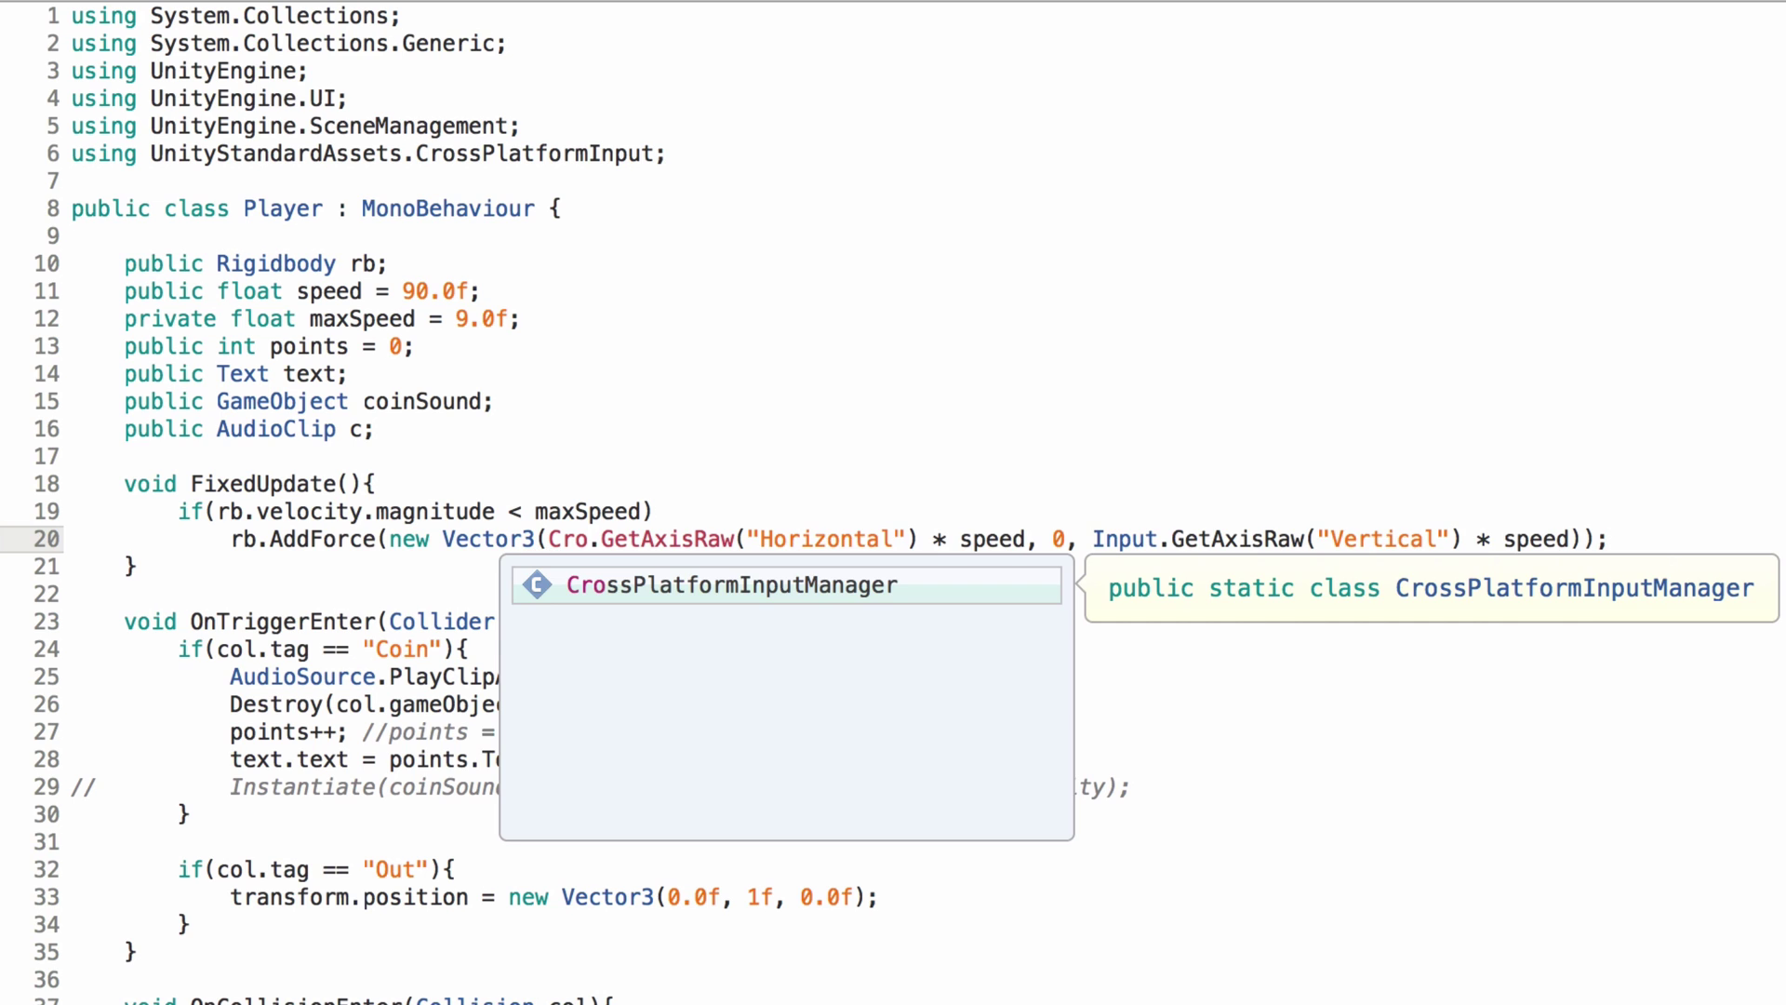
pyautogui.press('Return')
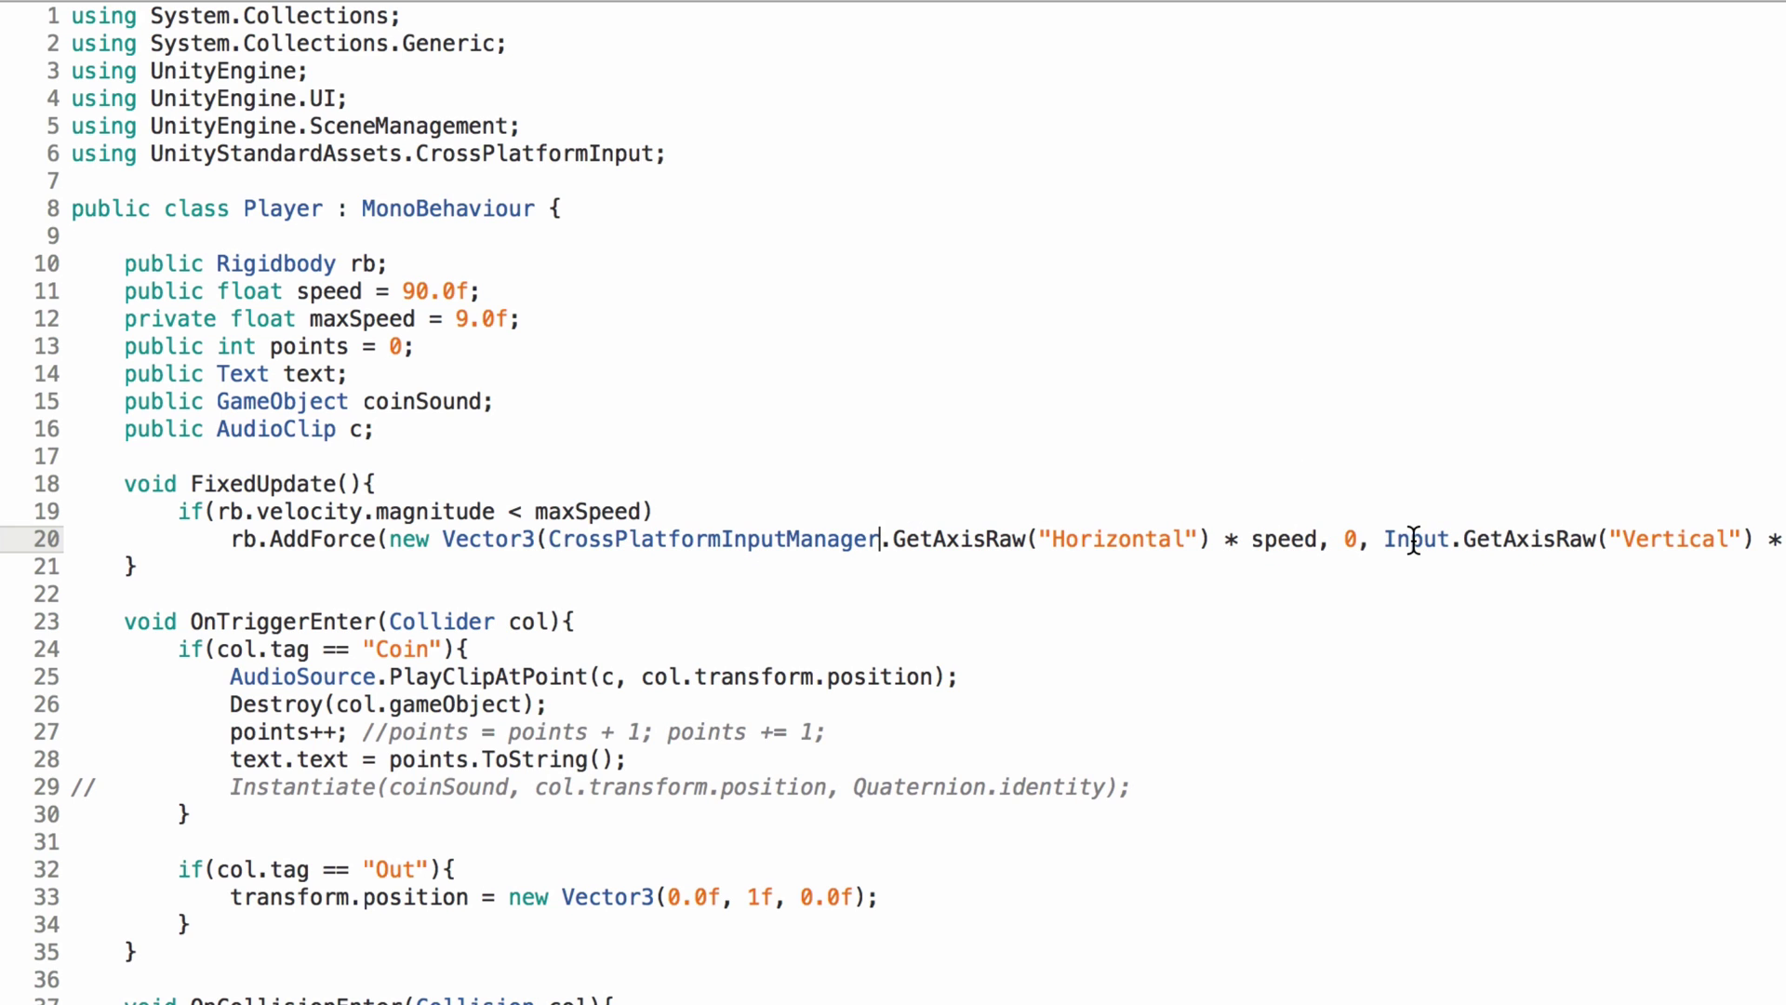
pyautogui.doubleClick(1413, 539)
pyautogui.write('Cross')
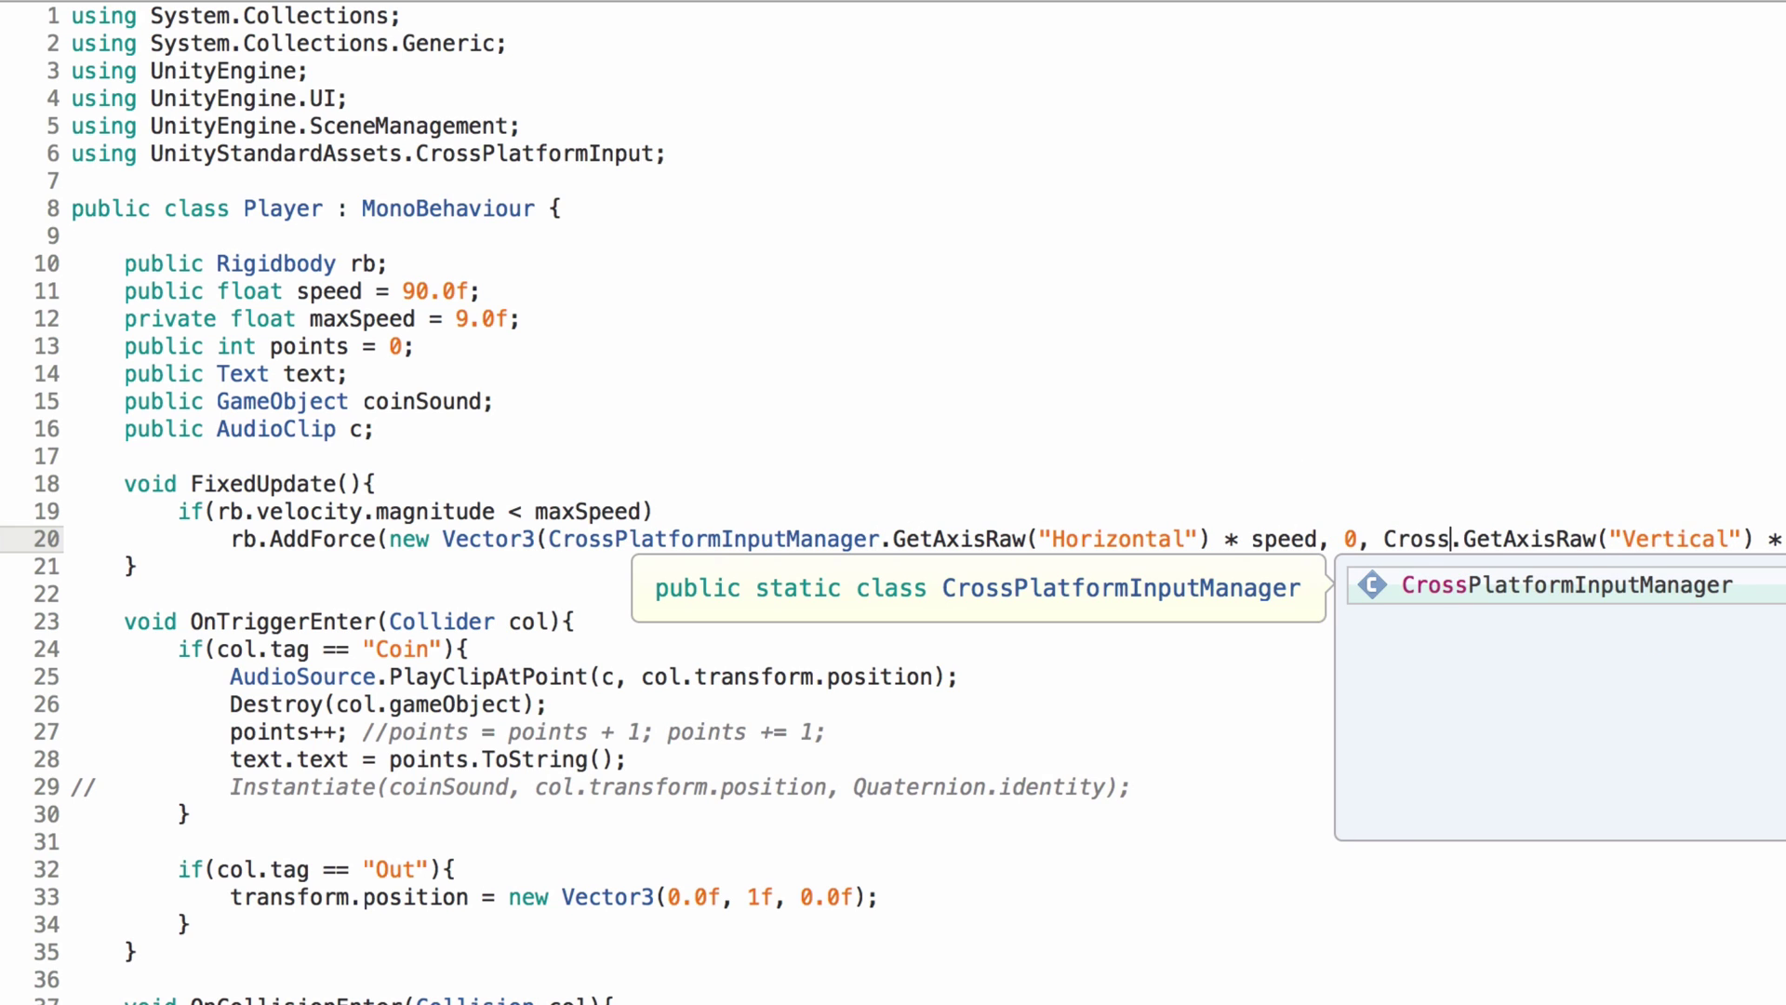
pyautogui.press('Return')
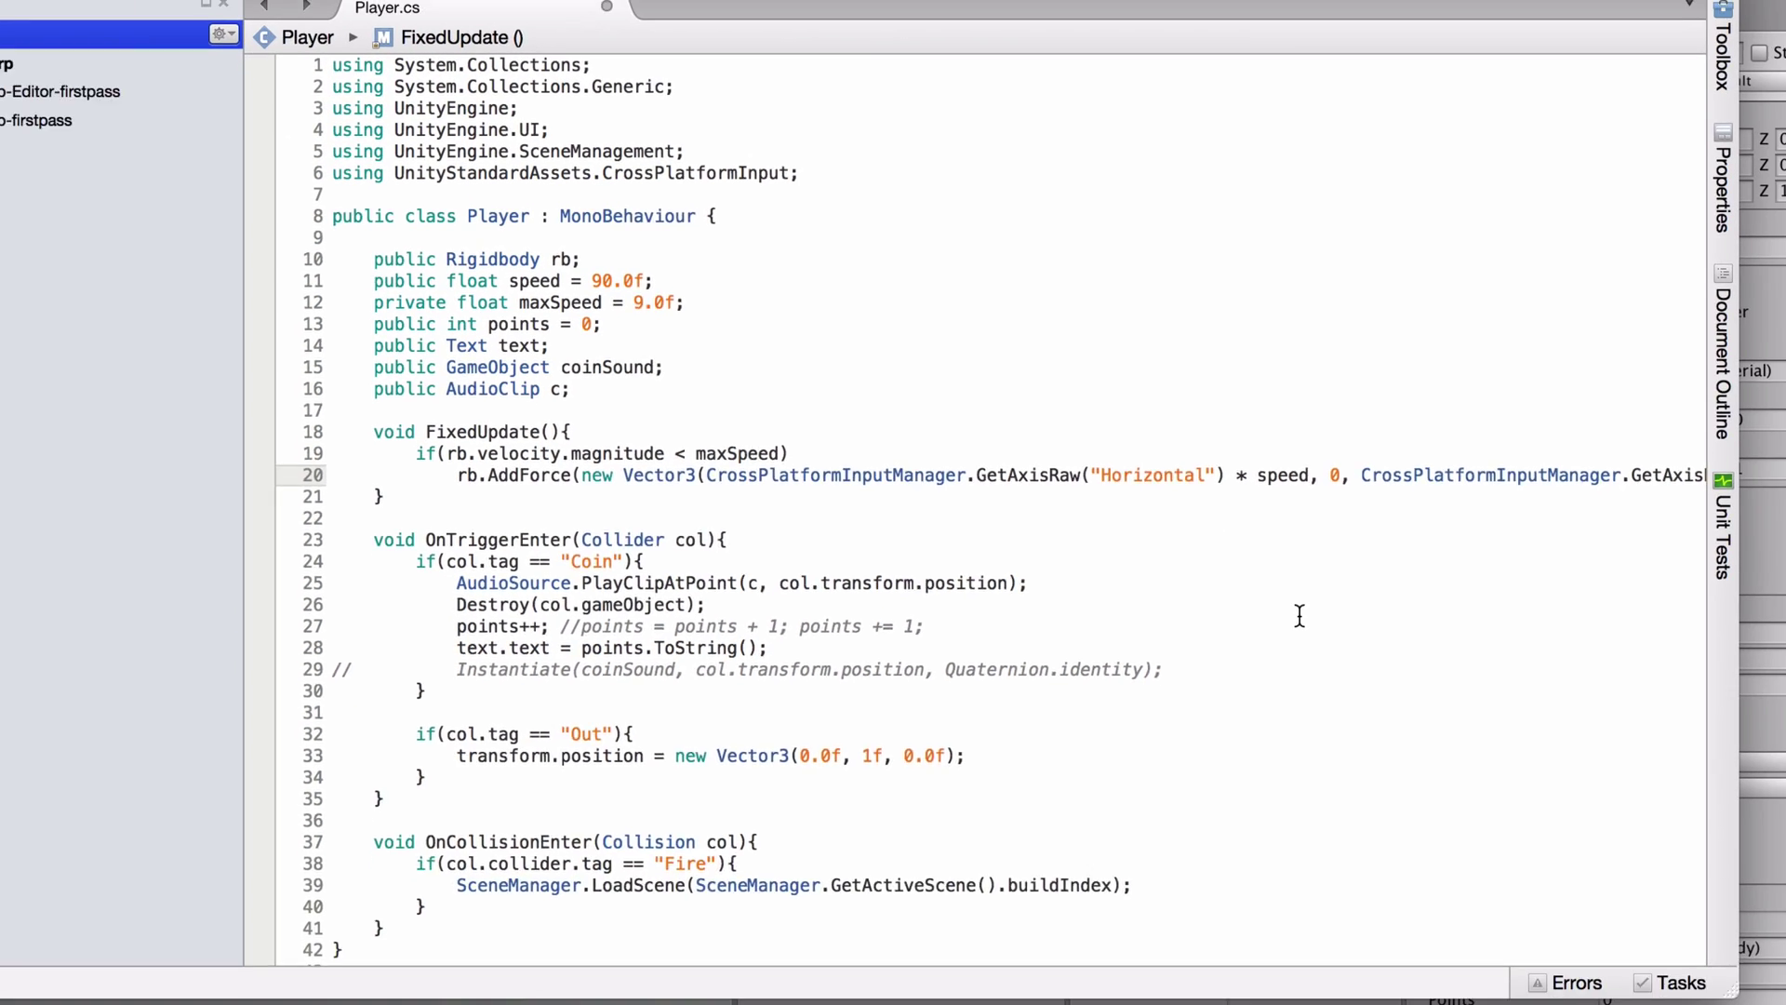
pyautogui.press('super+Tab')
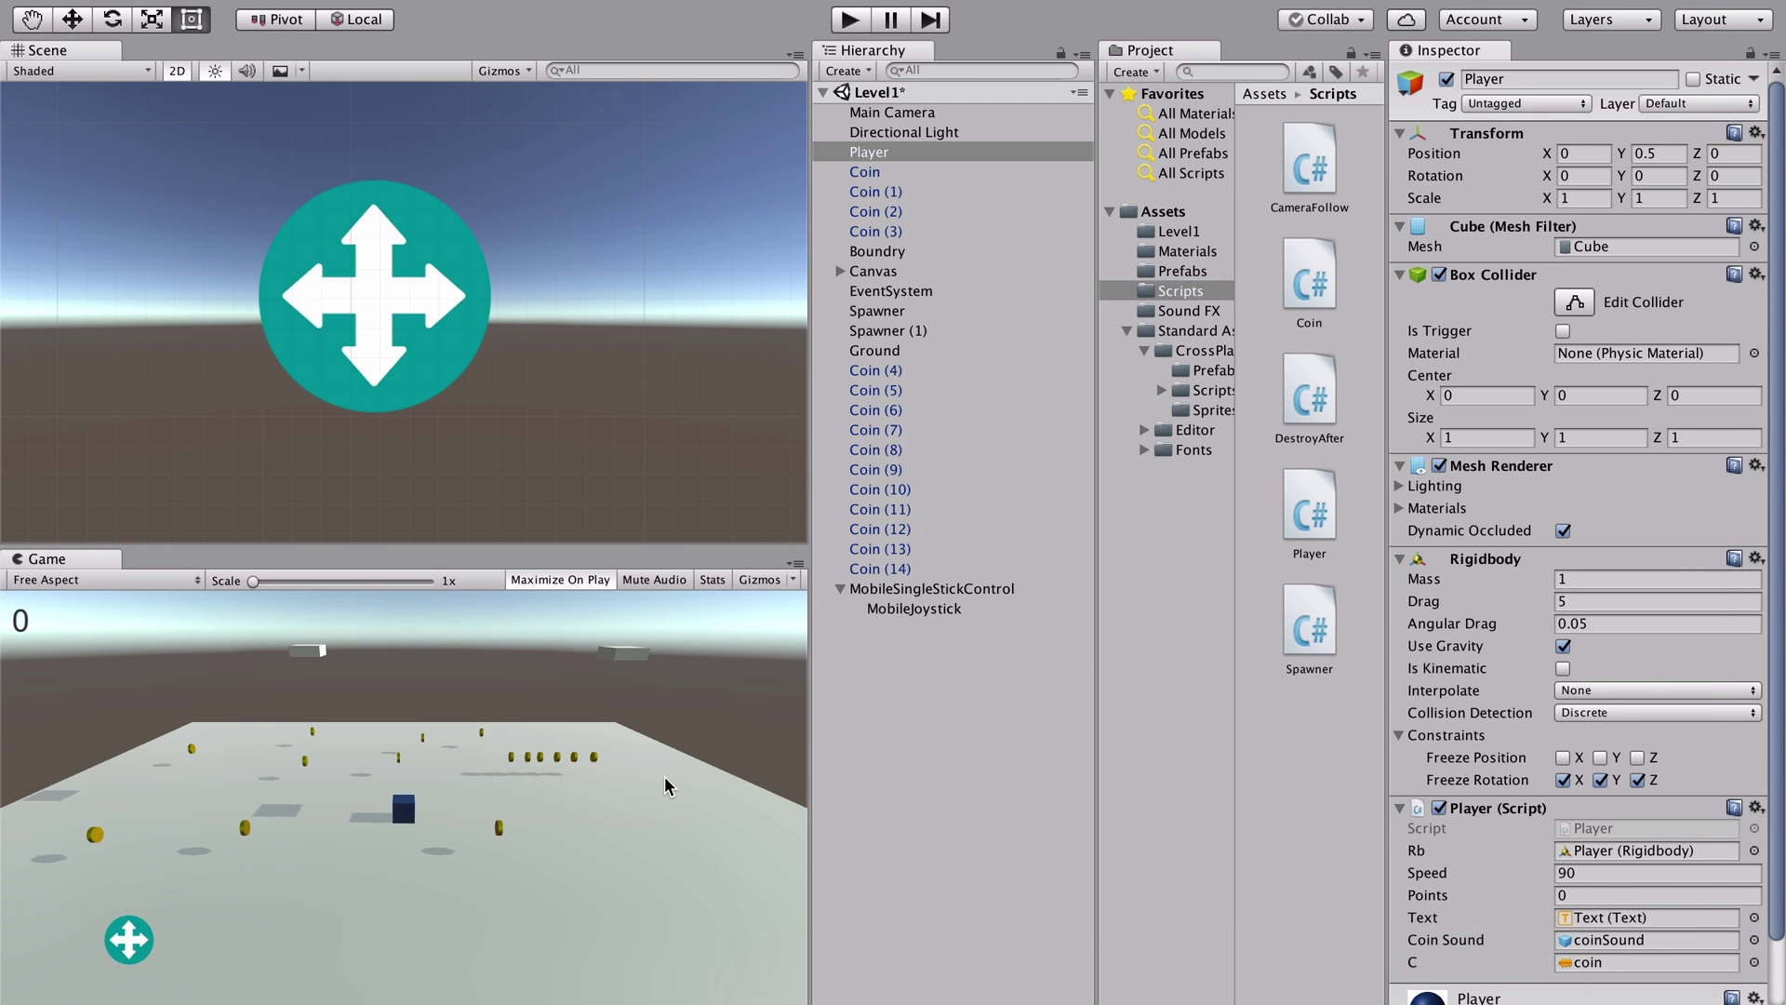
pyautogui.press('super+p')
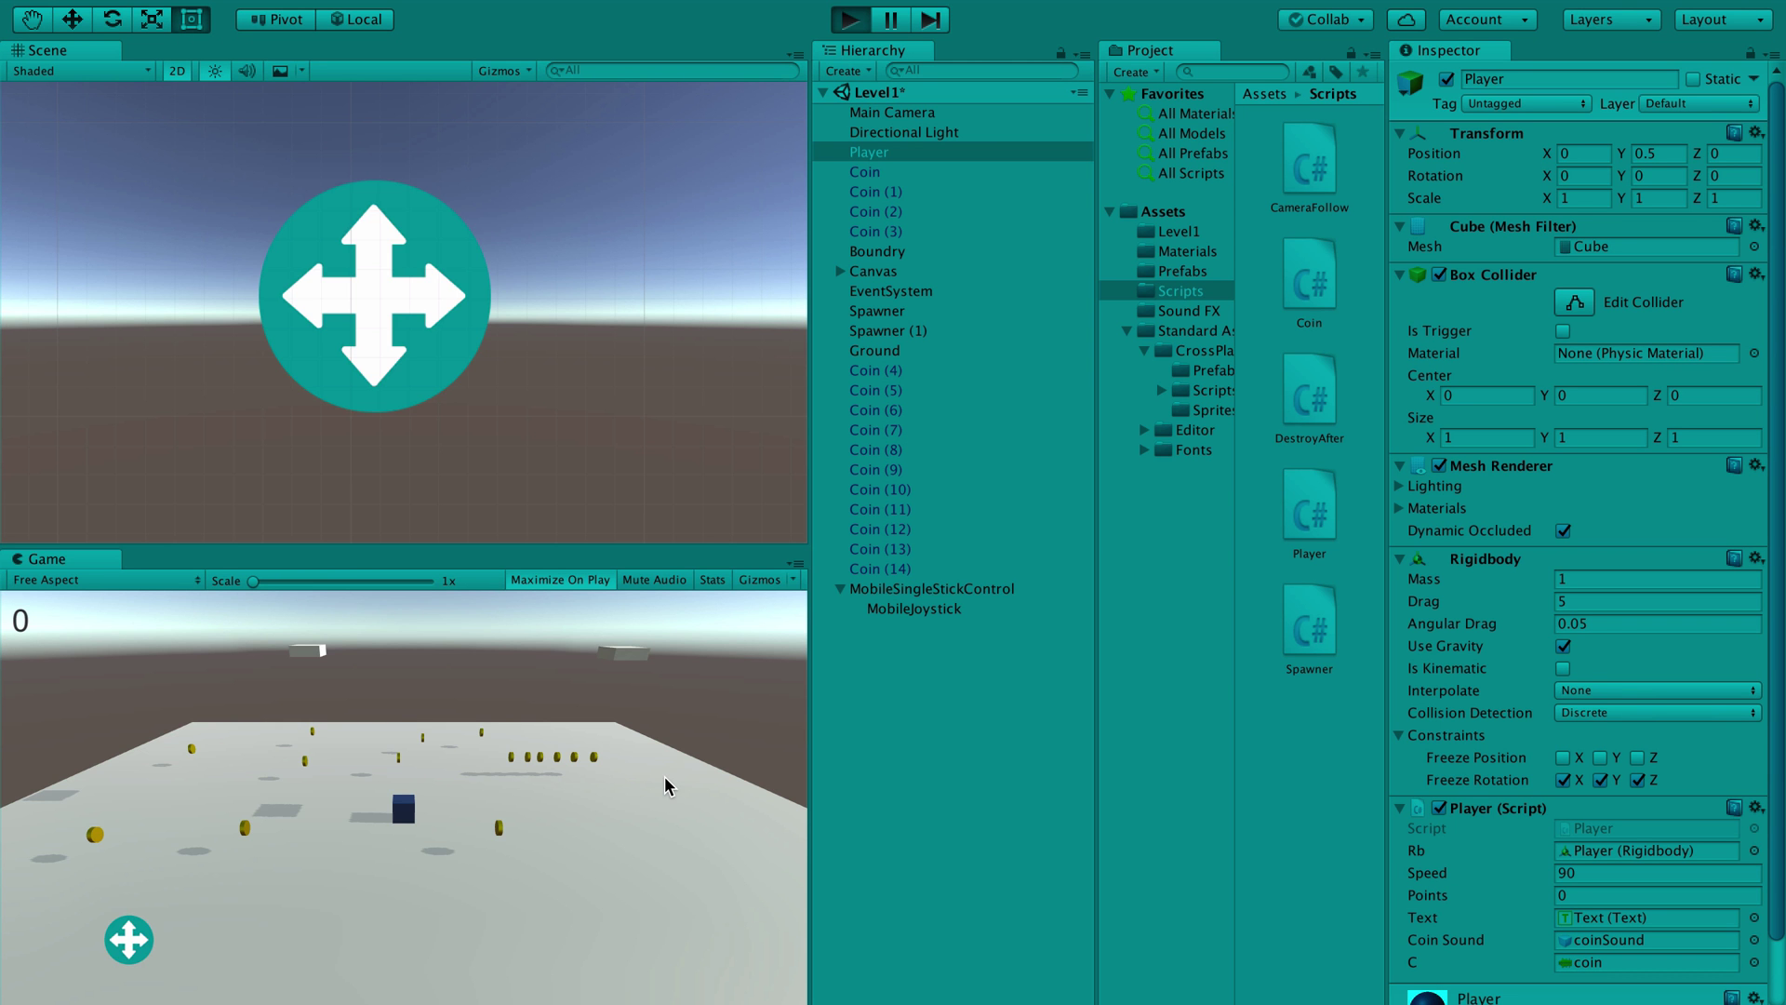
pyautogui.hotkey('shift', 'space')
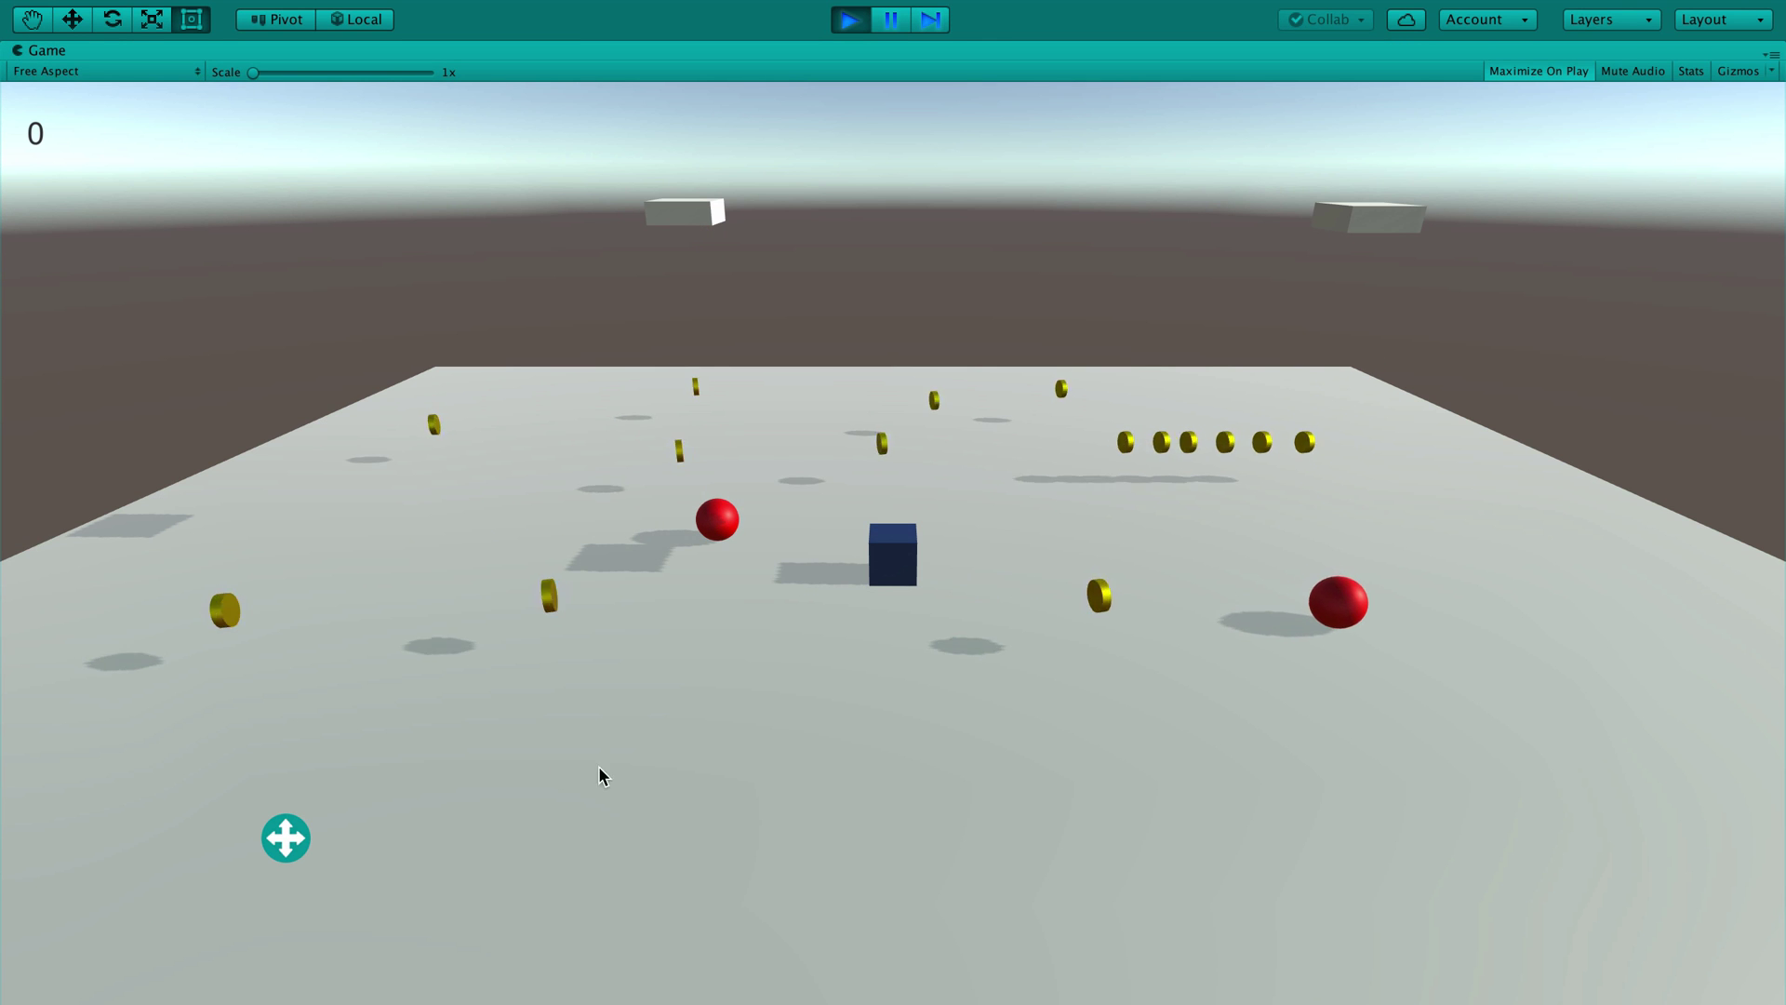
pyautogui.press('Right')
pyautogui.press('Left')
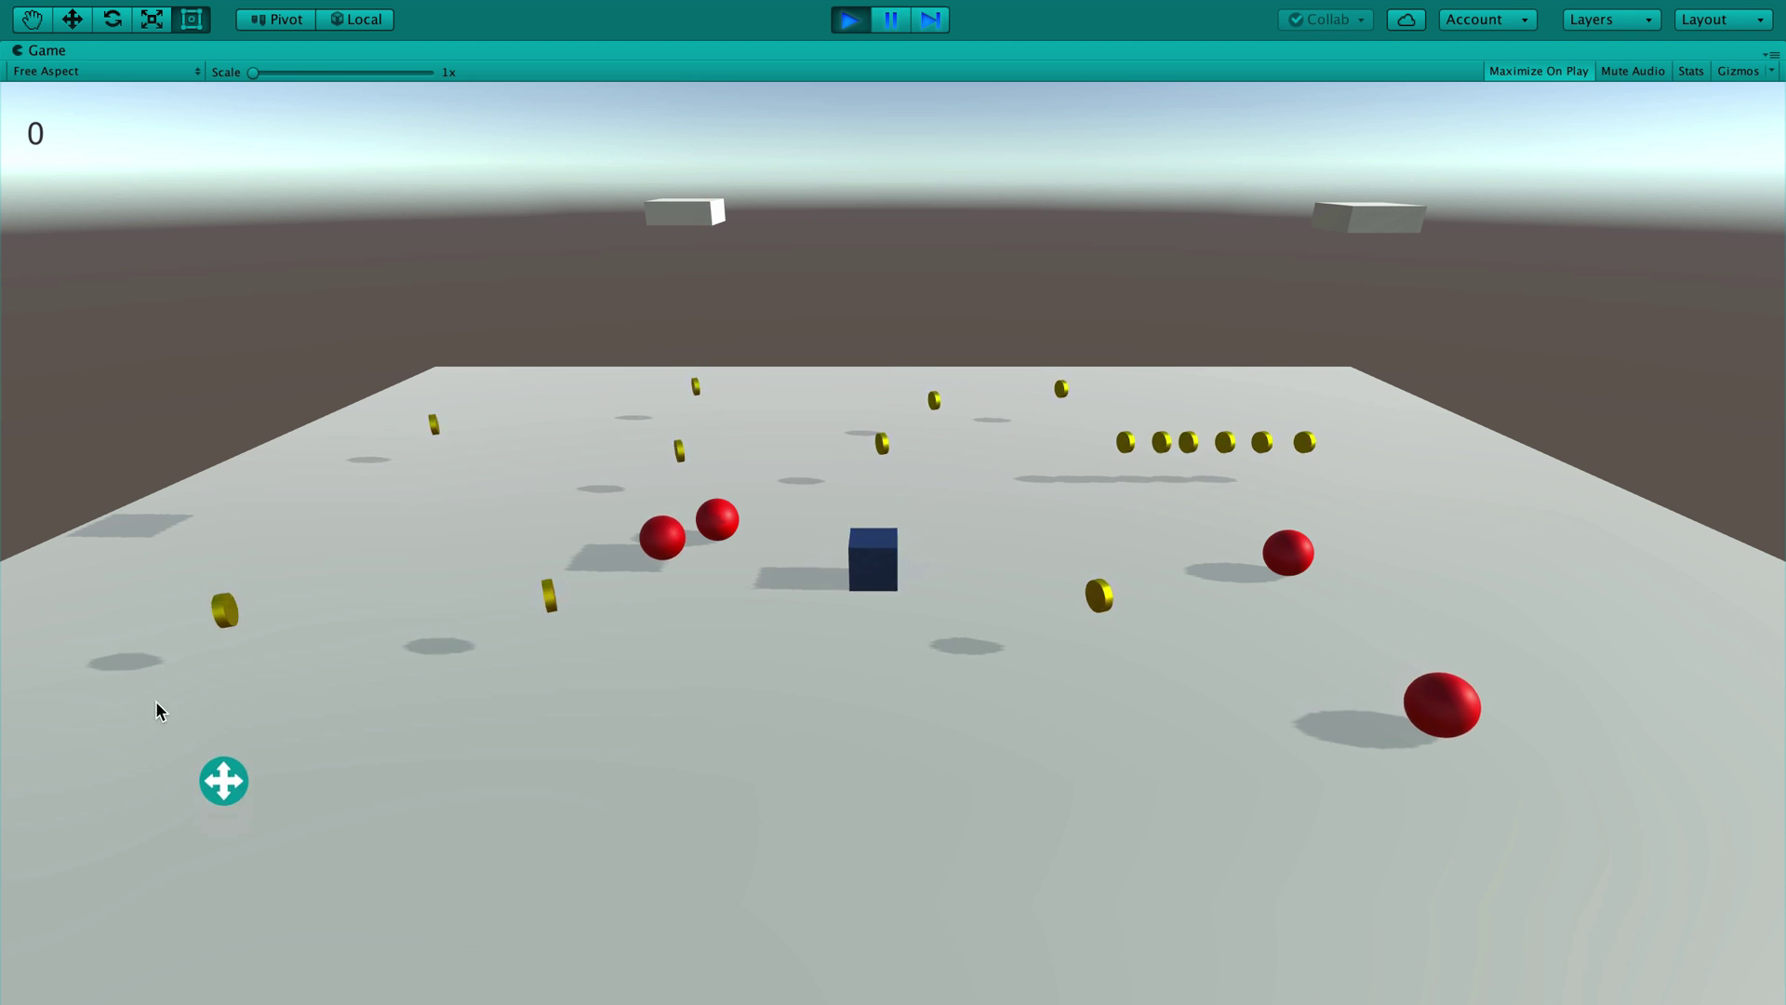
pyautogui.press('Up')
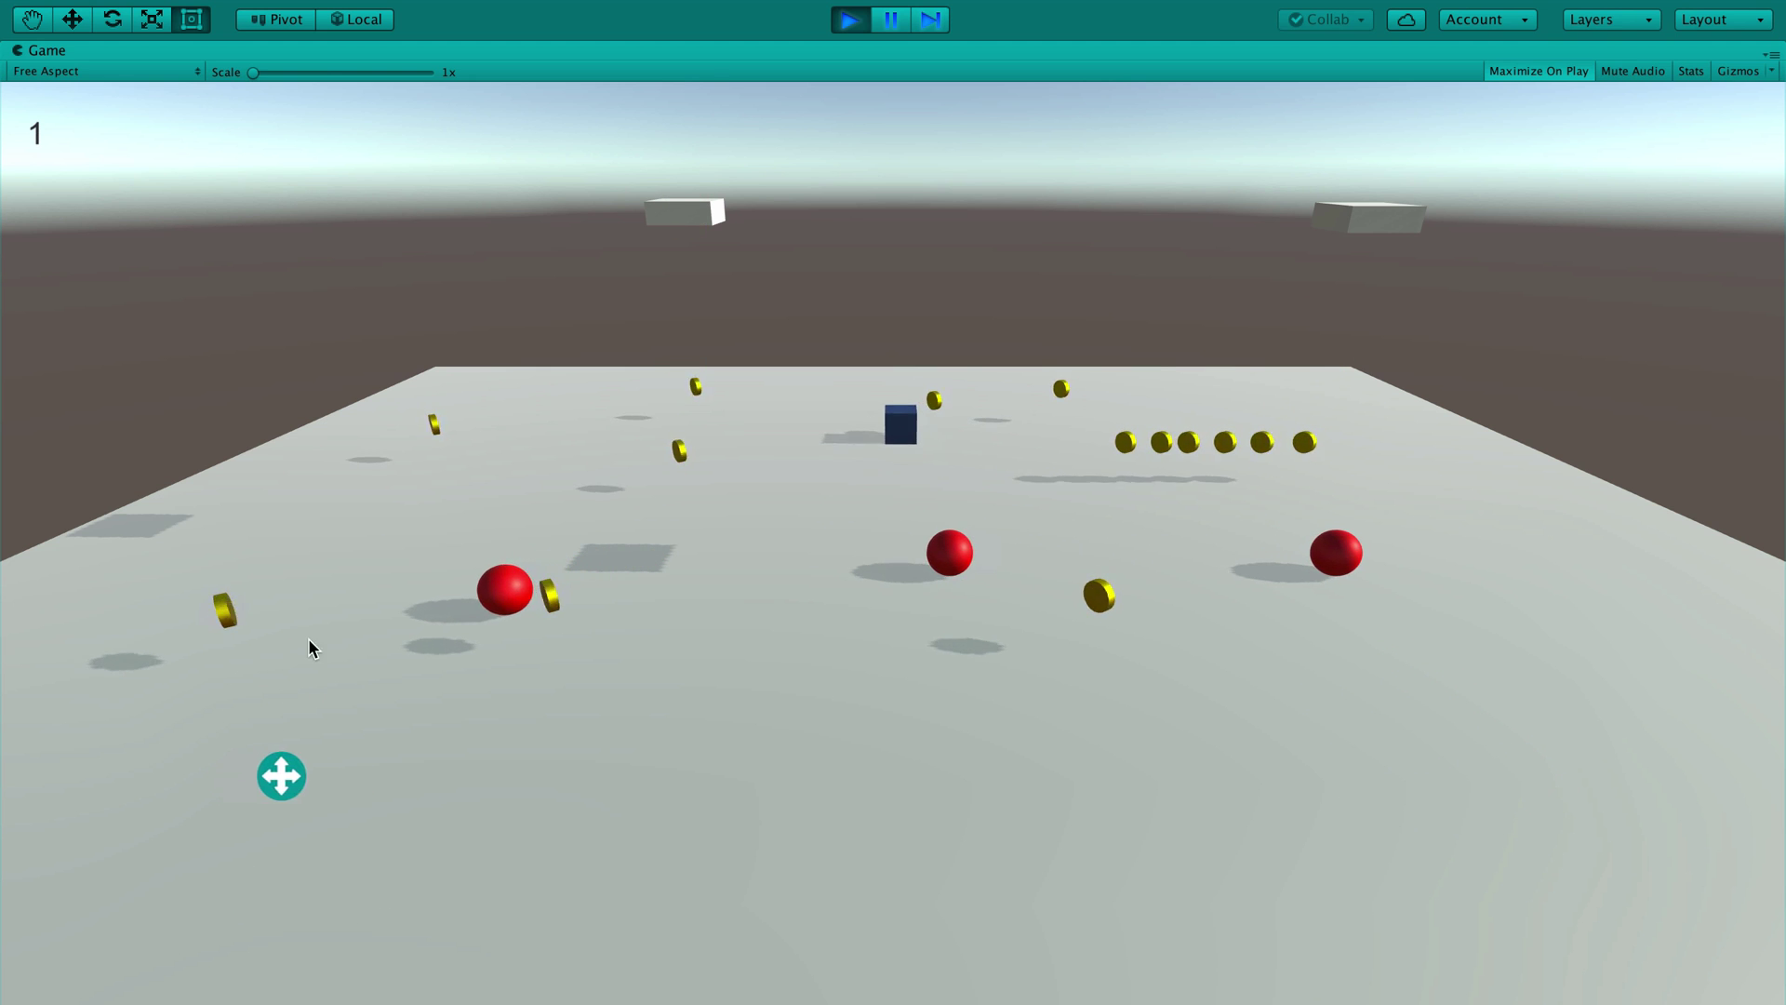
pyautogui.press('Right')
pyautogui.press('Down')
pyautogui.press('Right')
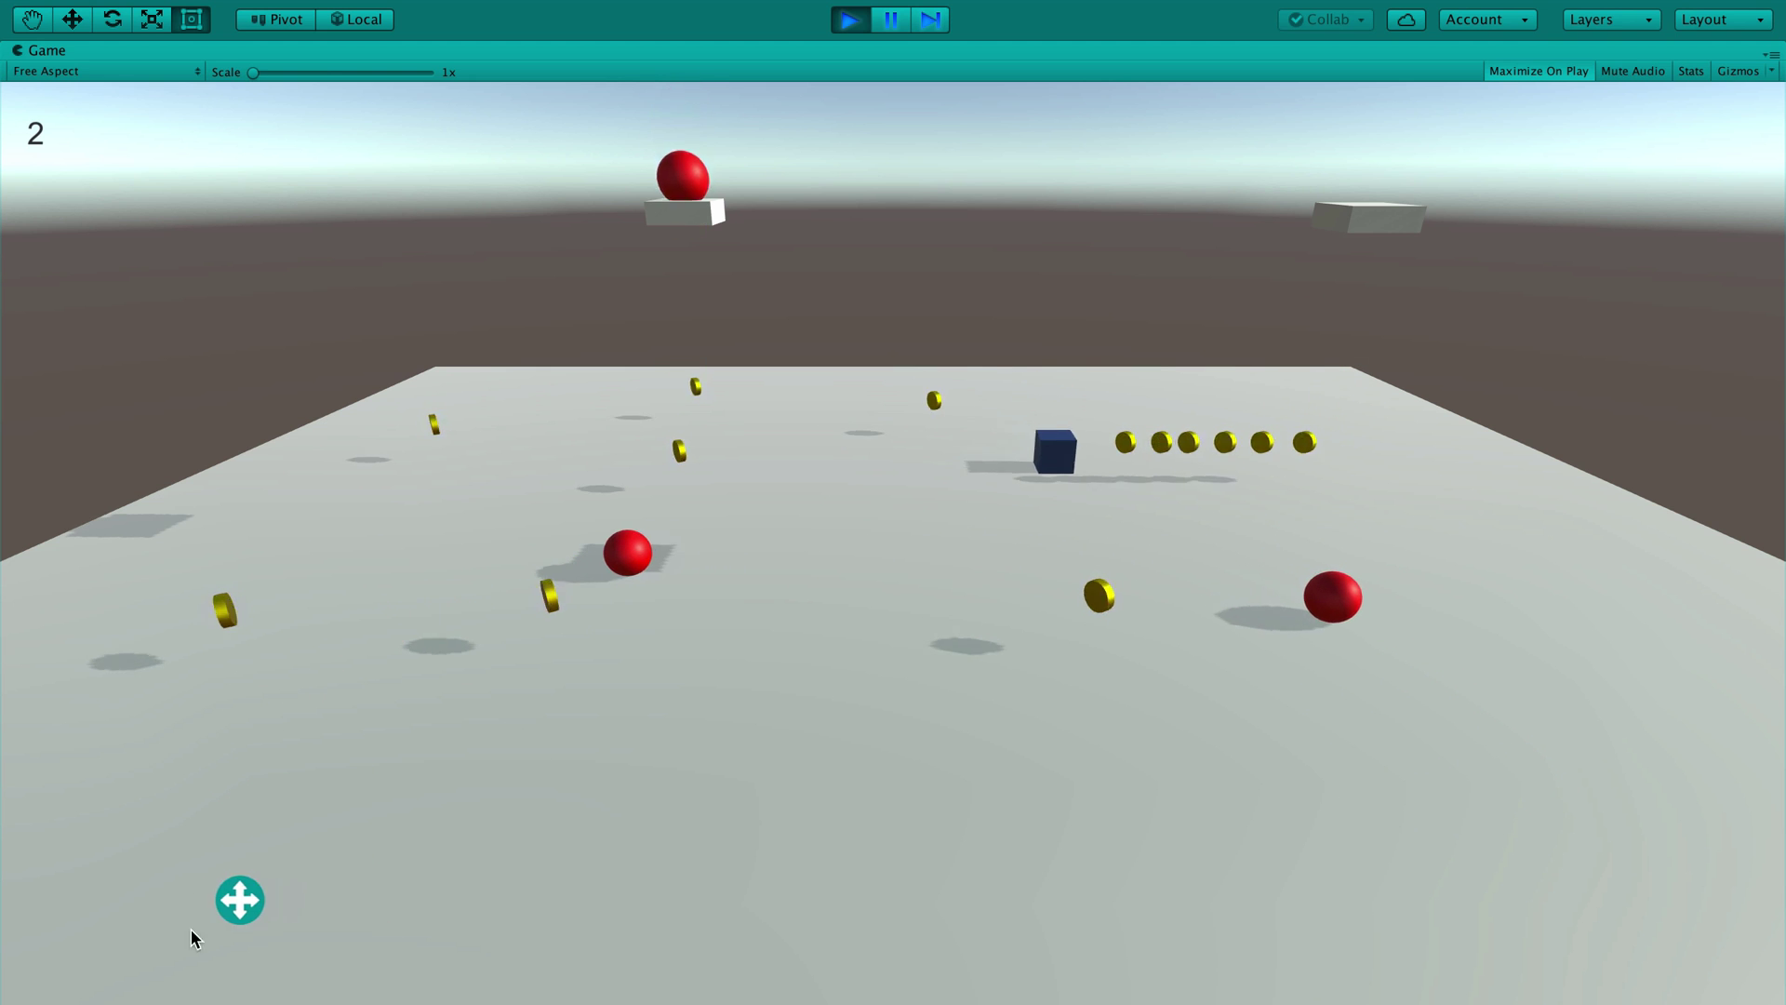
pyautogui.press('Left')
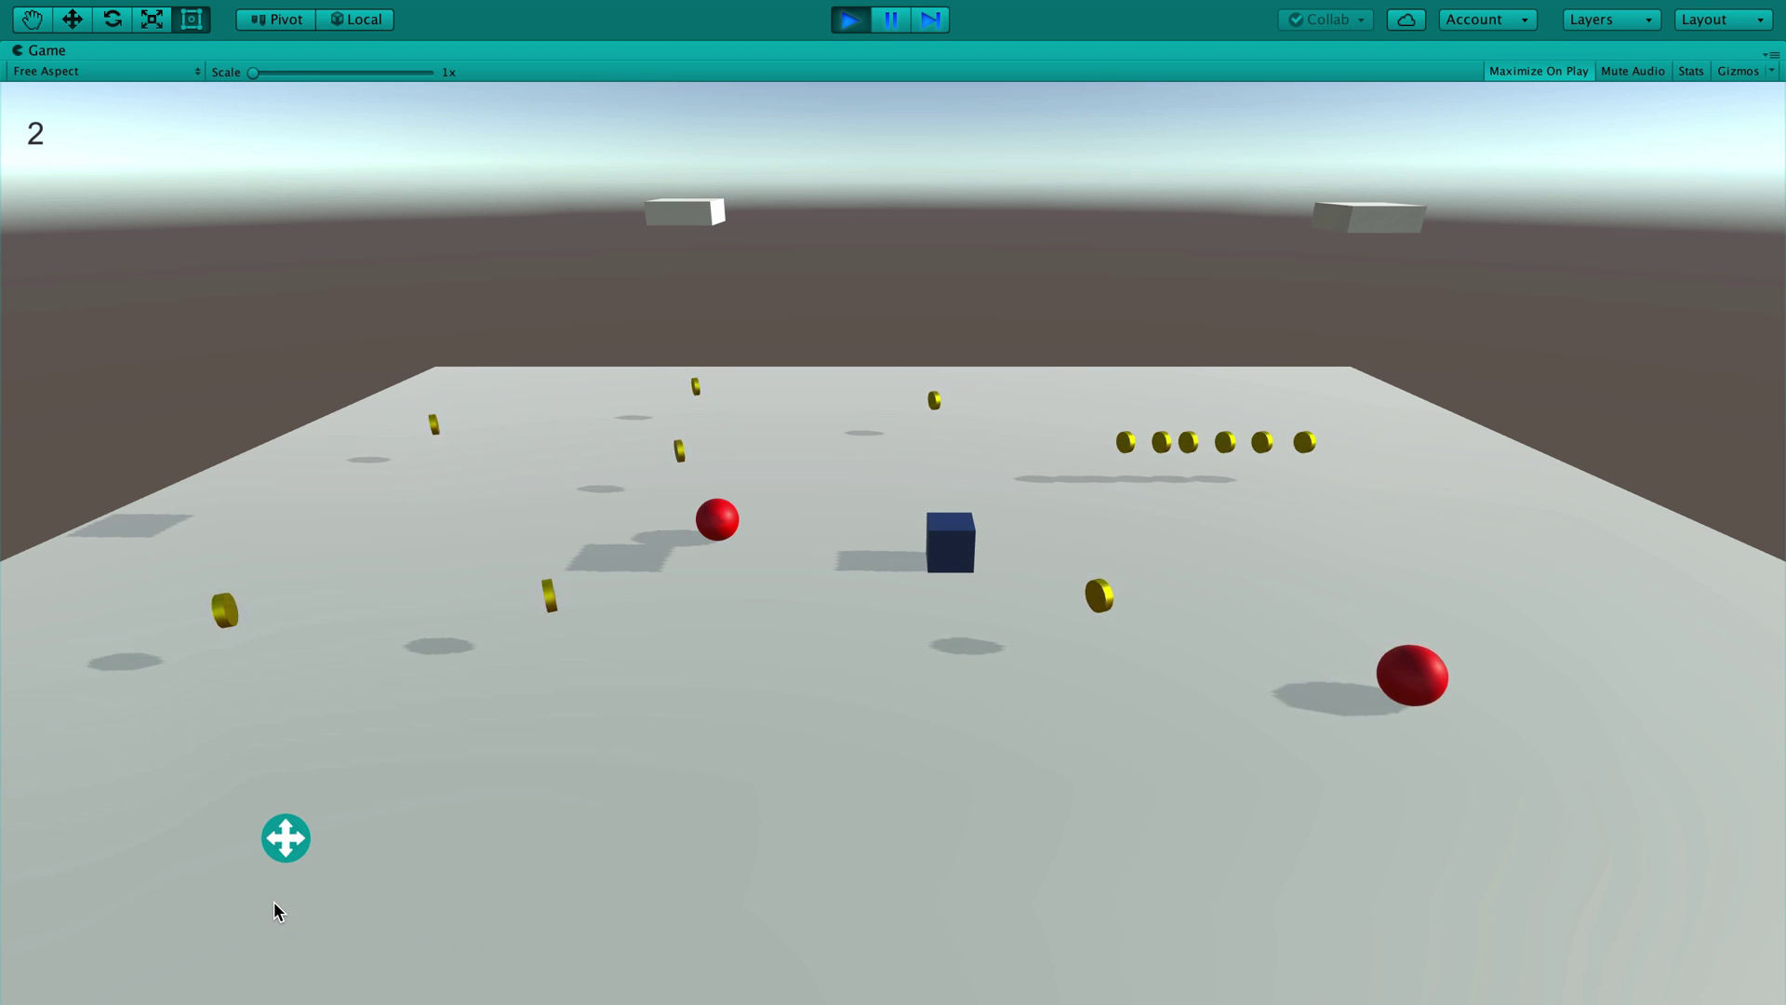
pyautogui.hotkey('ctrl', 'p')
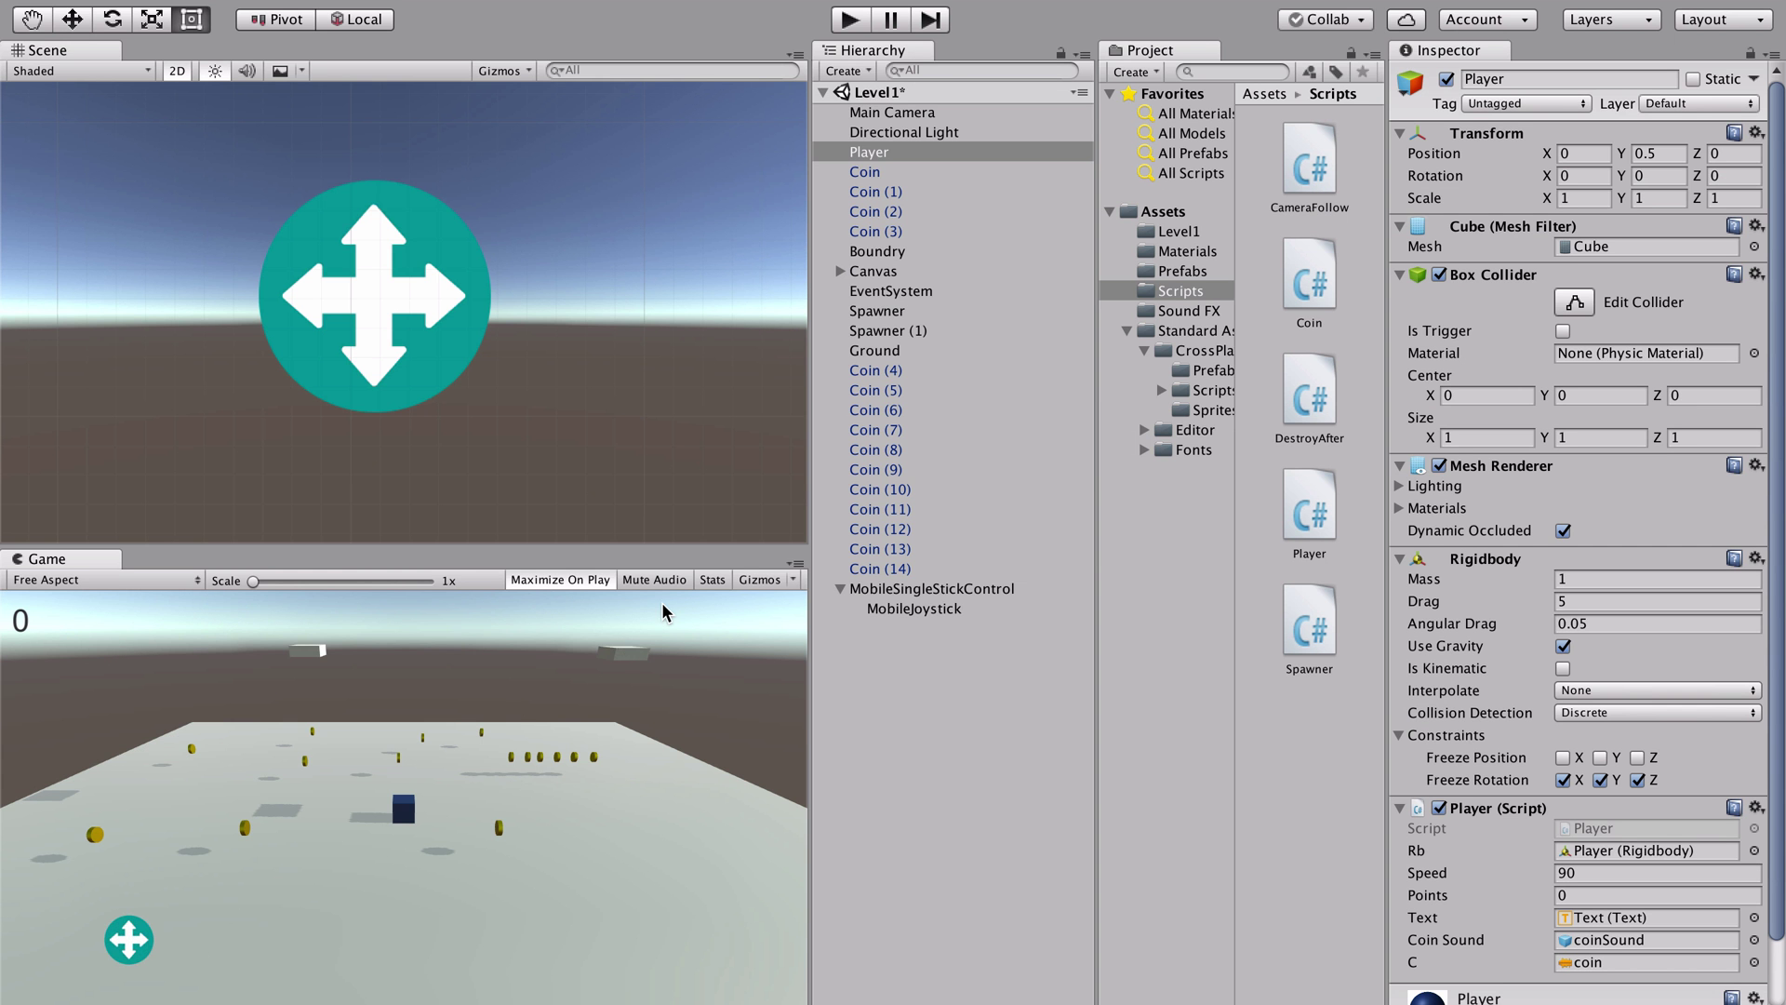
# Step: Select MobileJoystick under MobileSingleStickControl to view its Joystick script settings
pyautogui.click(415, 333)
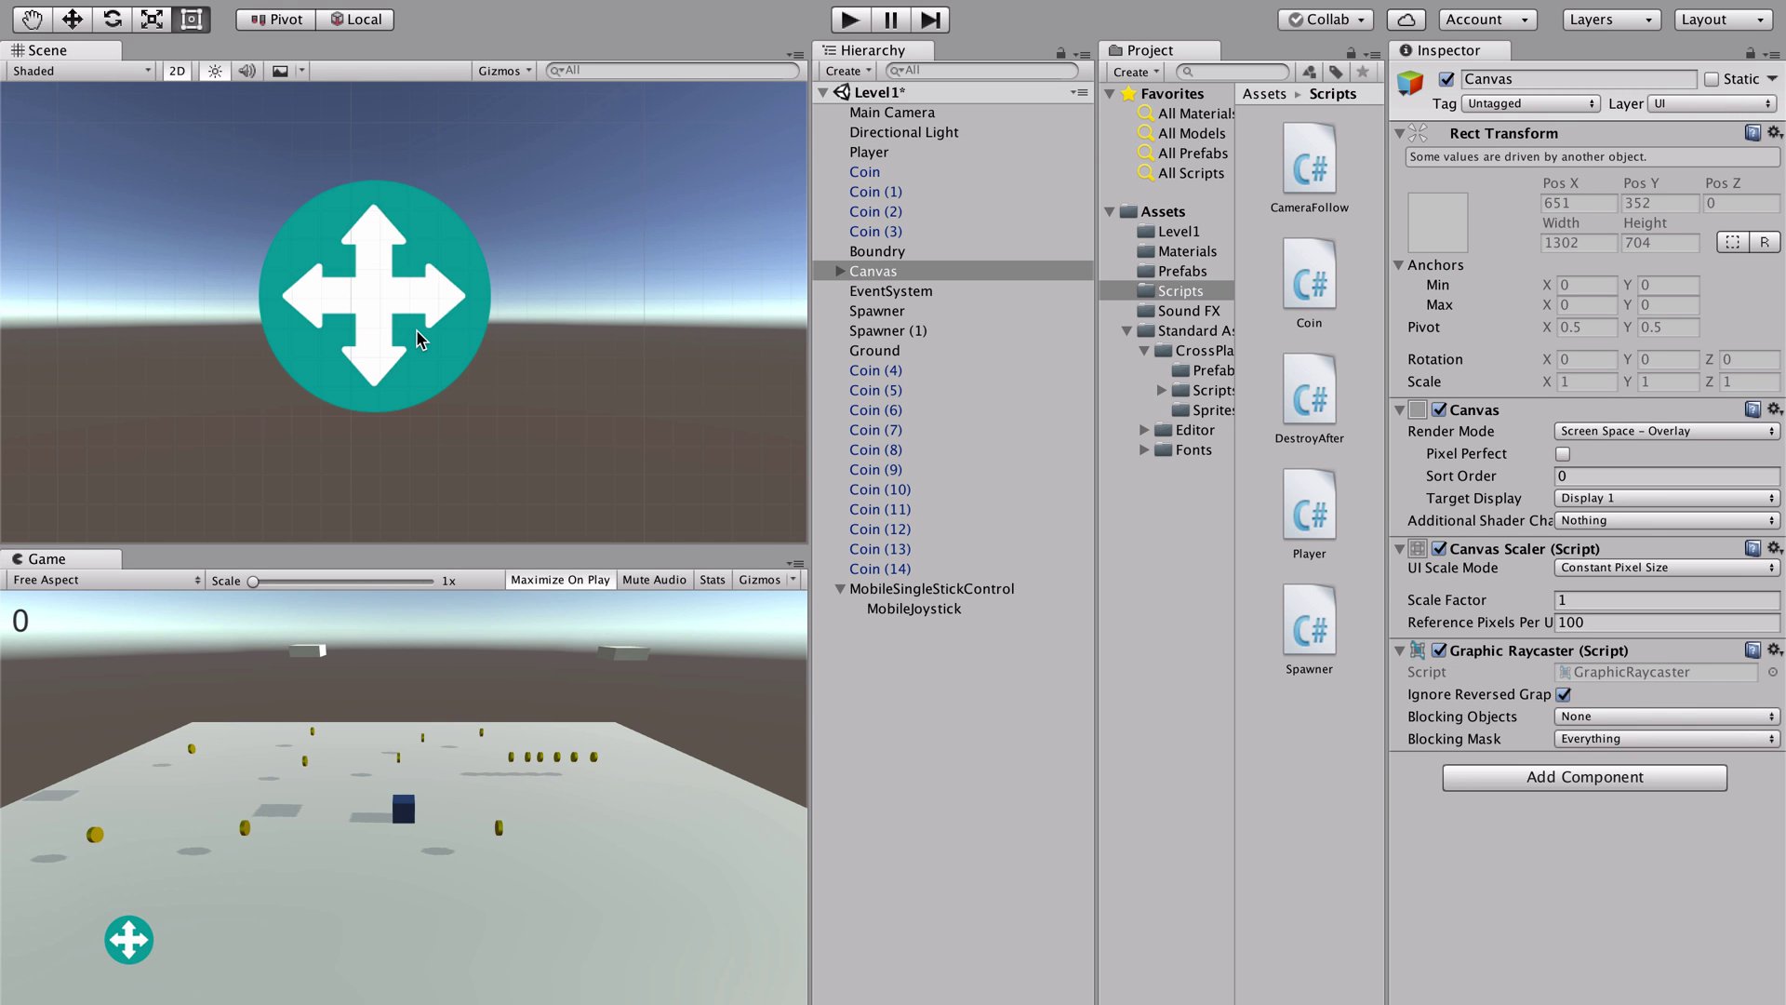
pyautogui.click(898, 614)
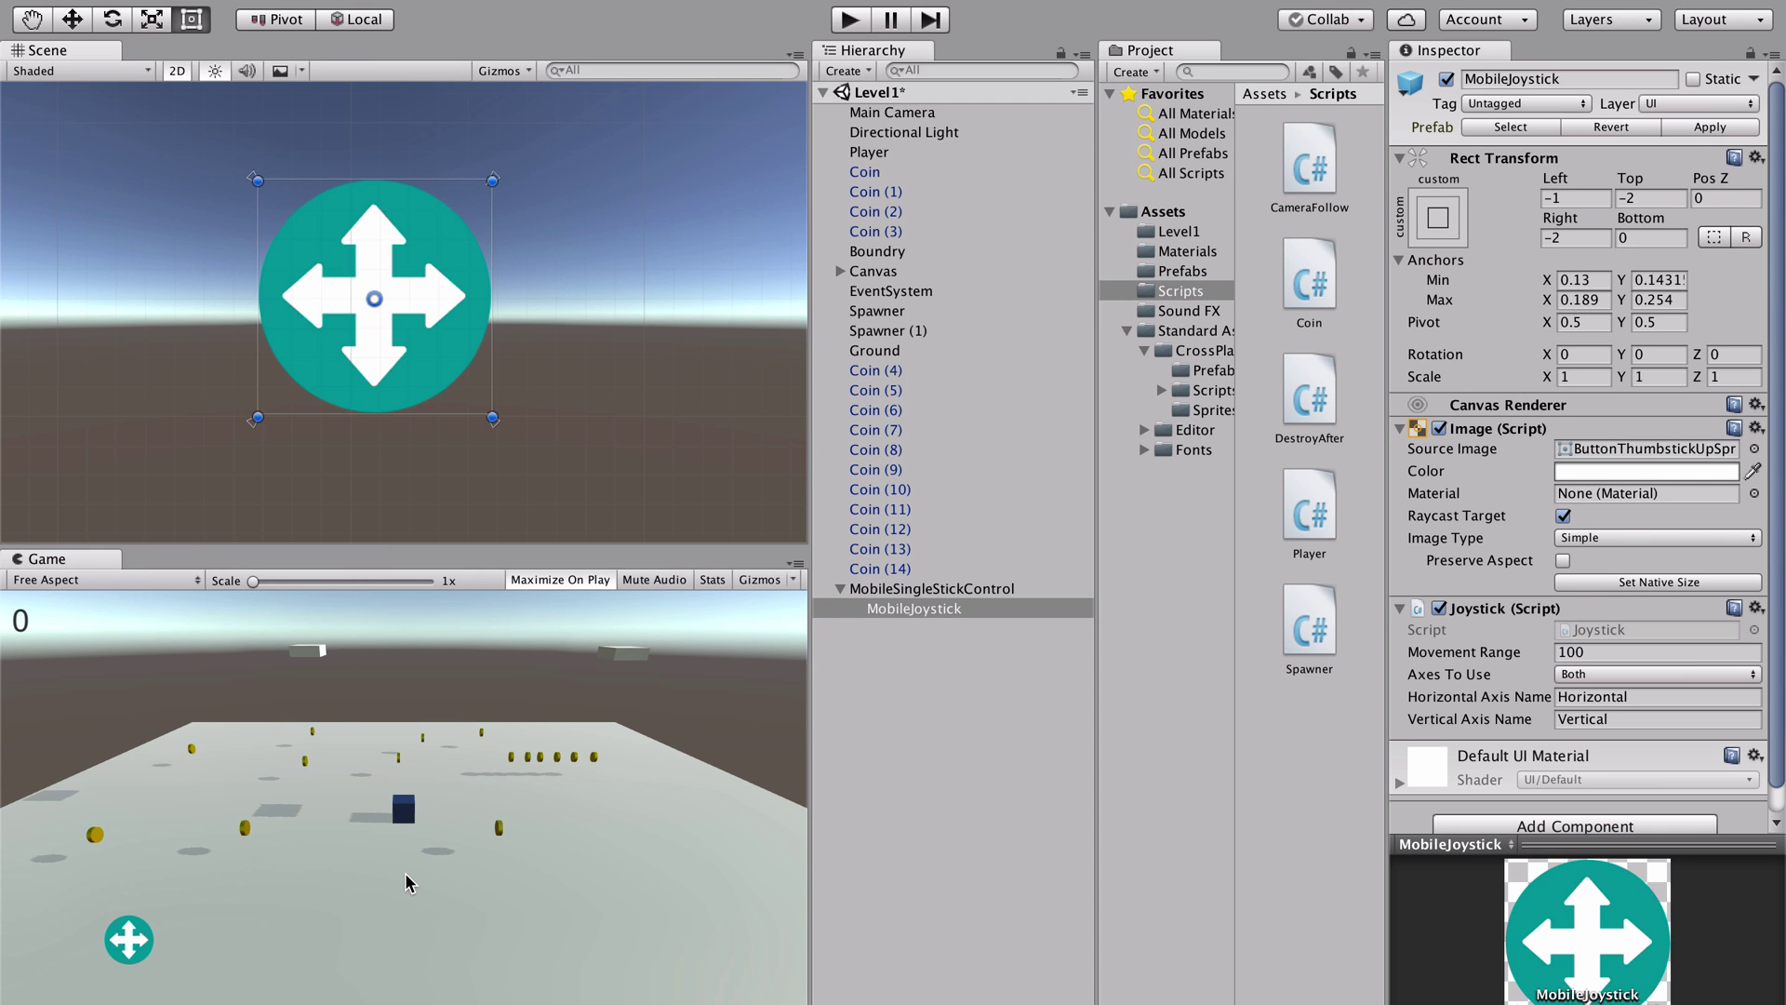
pyautogui.hotkey('ctrl', 'p')
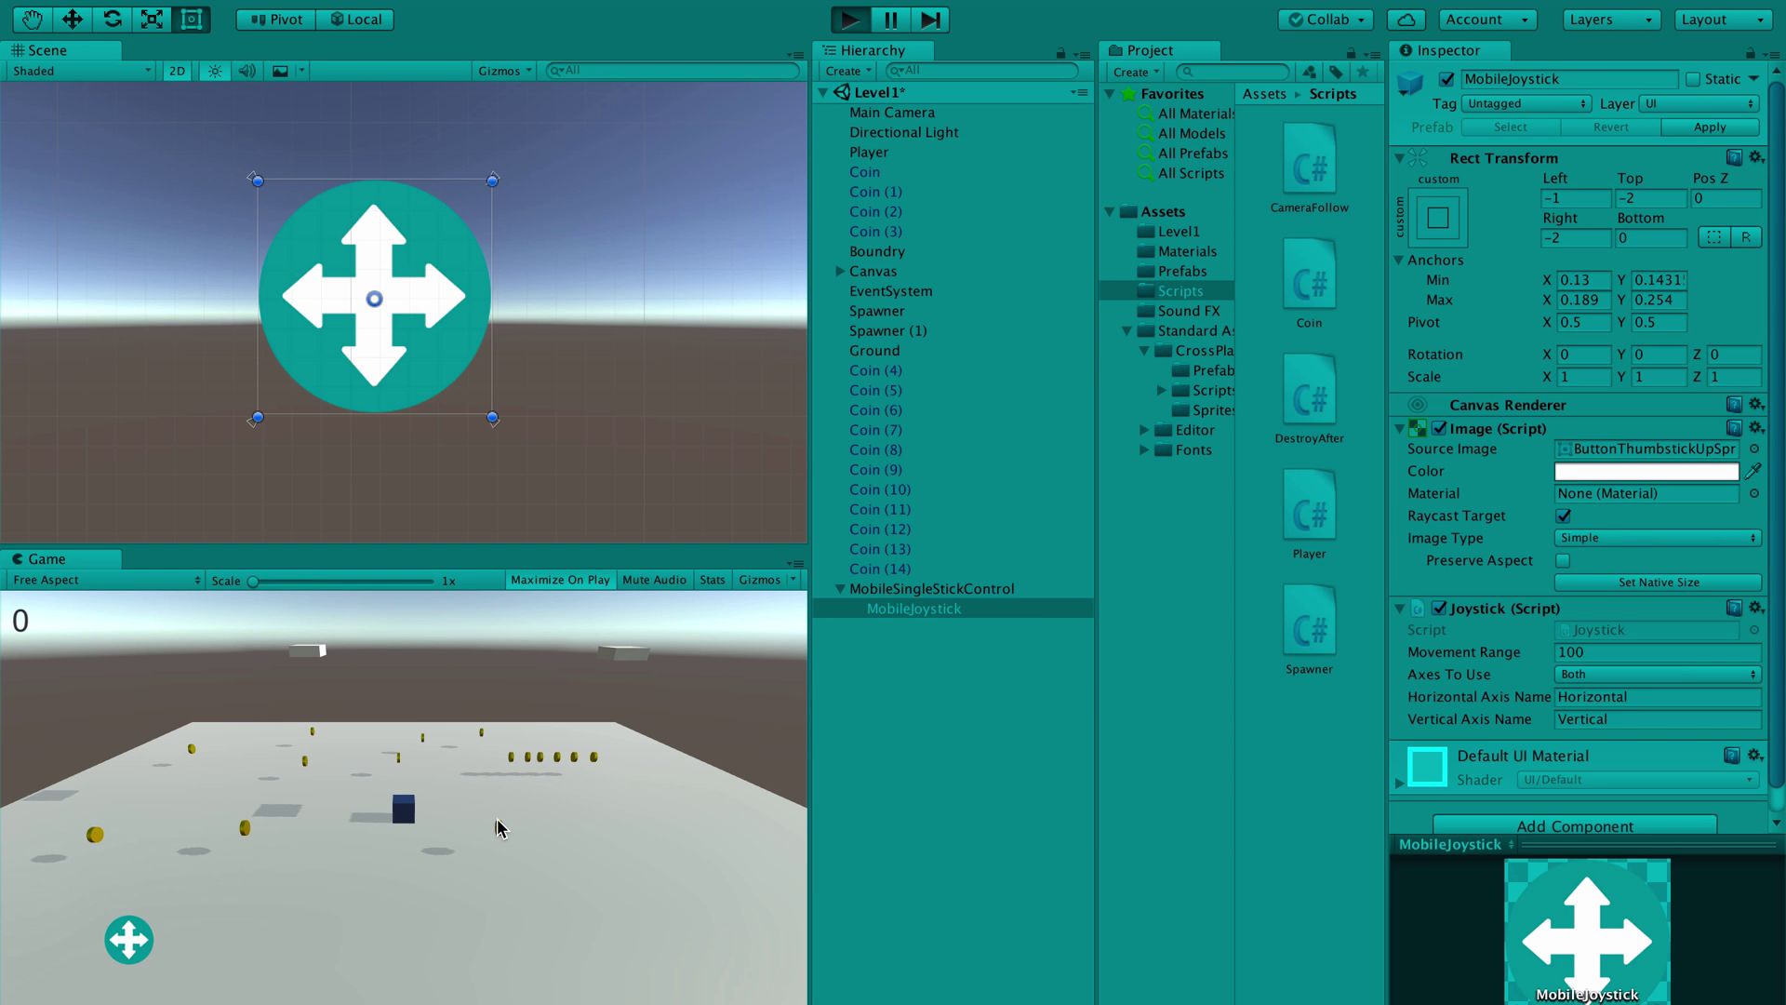
pyautogui.hotkey('shift', 'space')
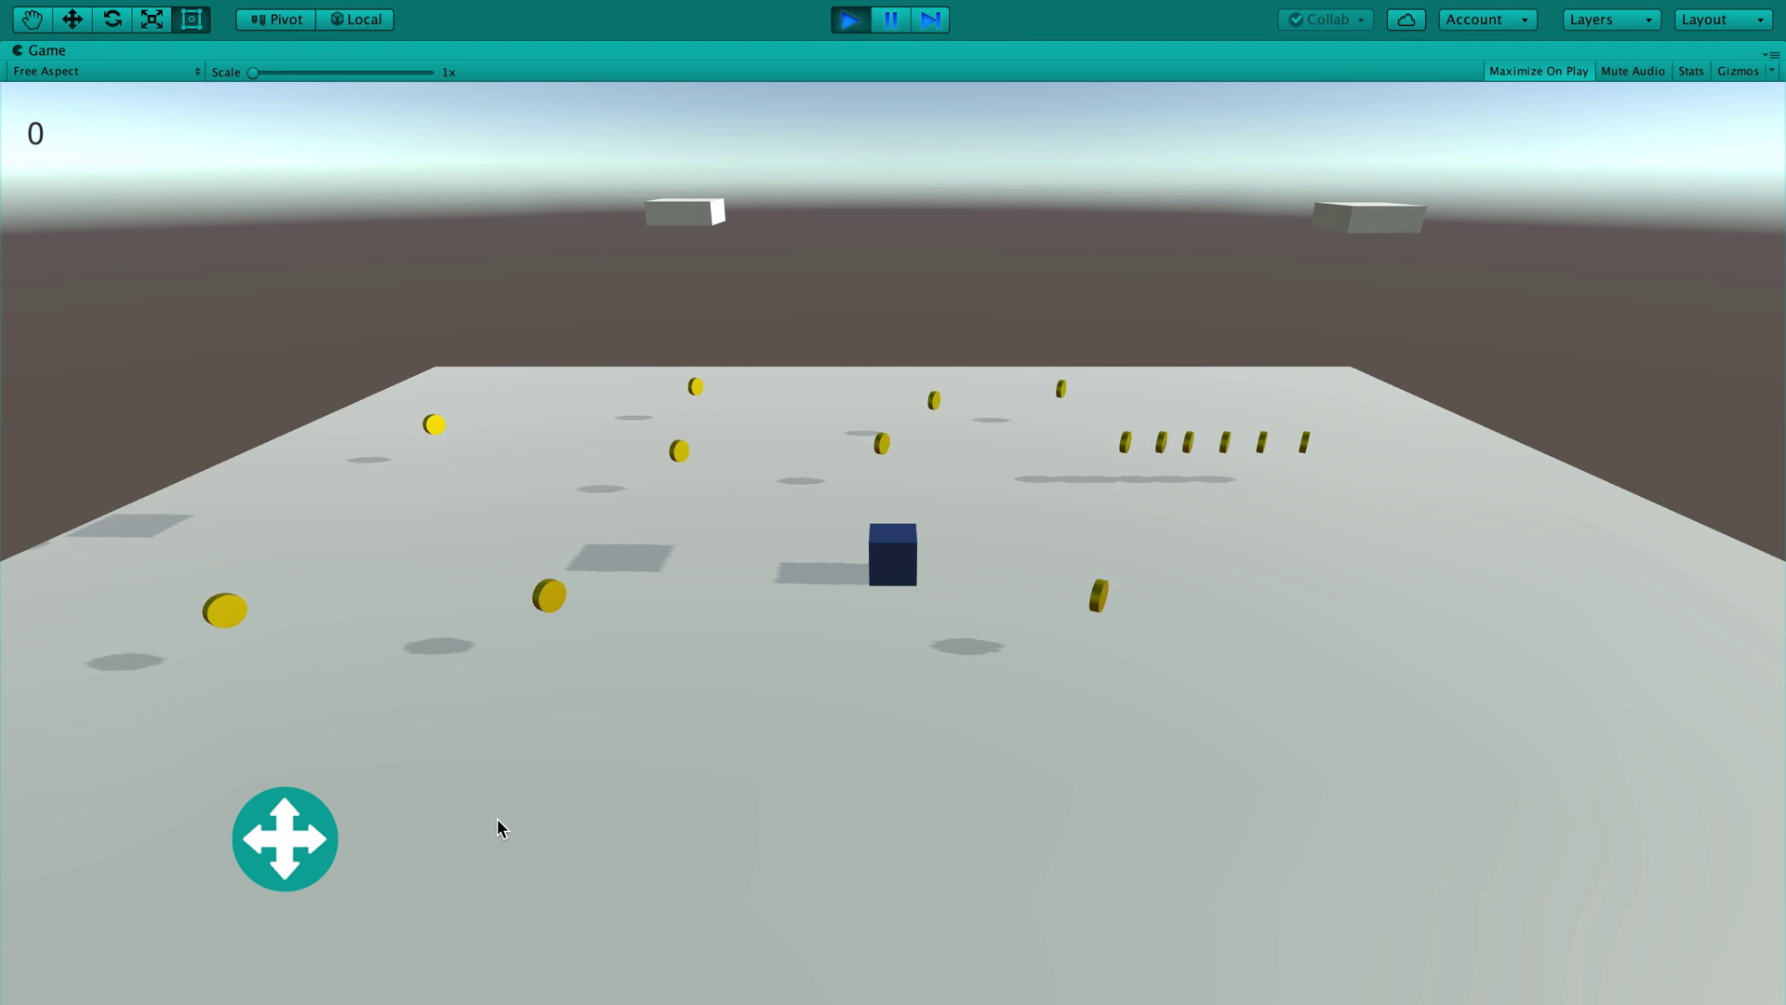
pyautogui.moveTo(387, 858); pyautogui.dragTo(341, 834)
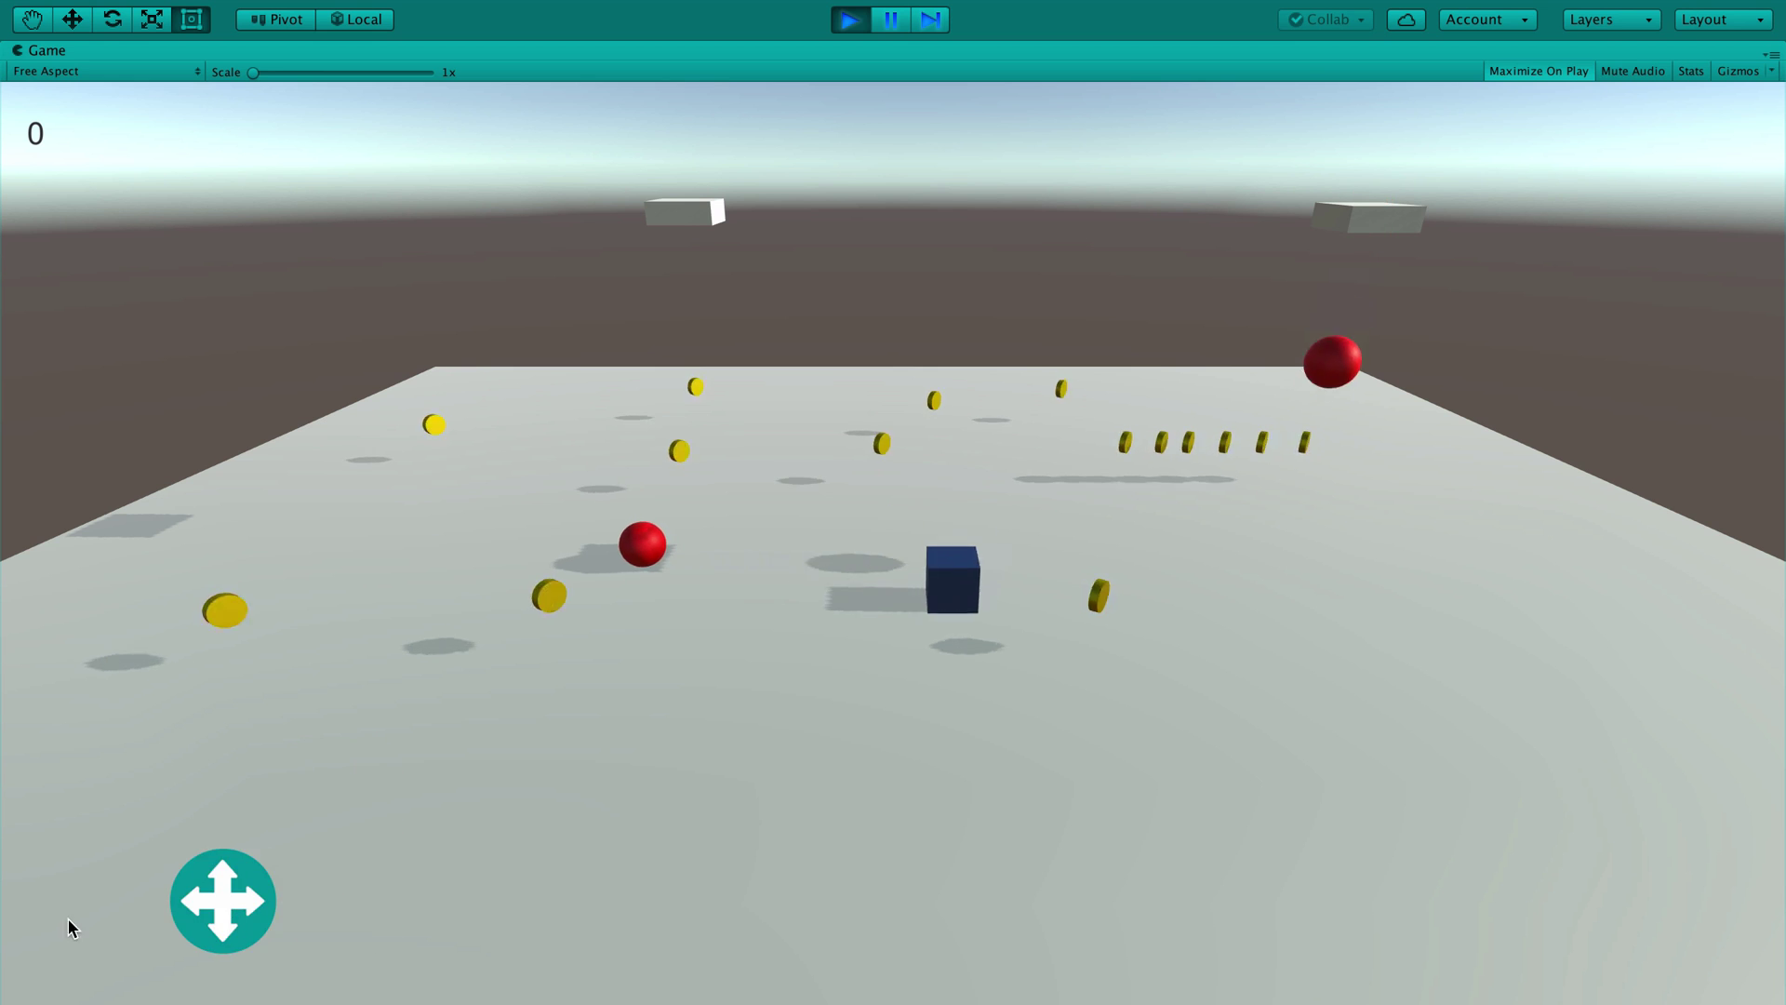
pyautogui.hotkey('ctrl', 'p')
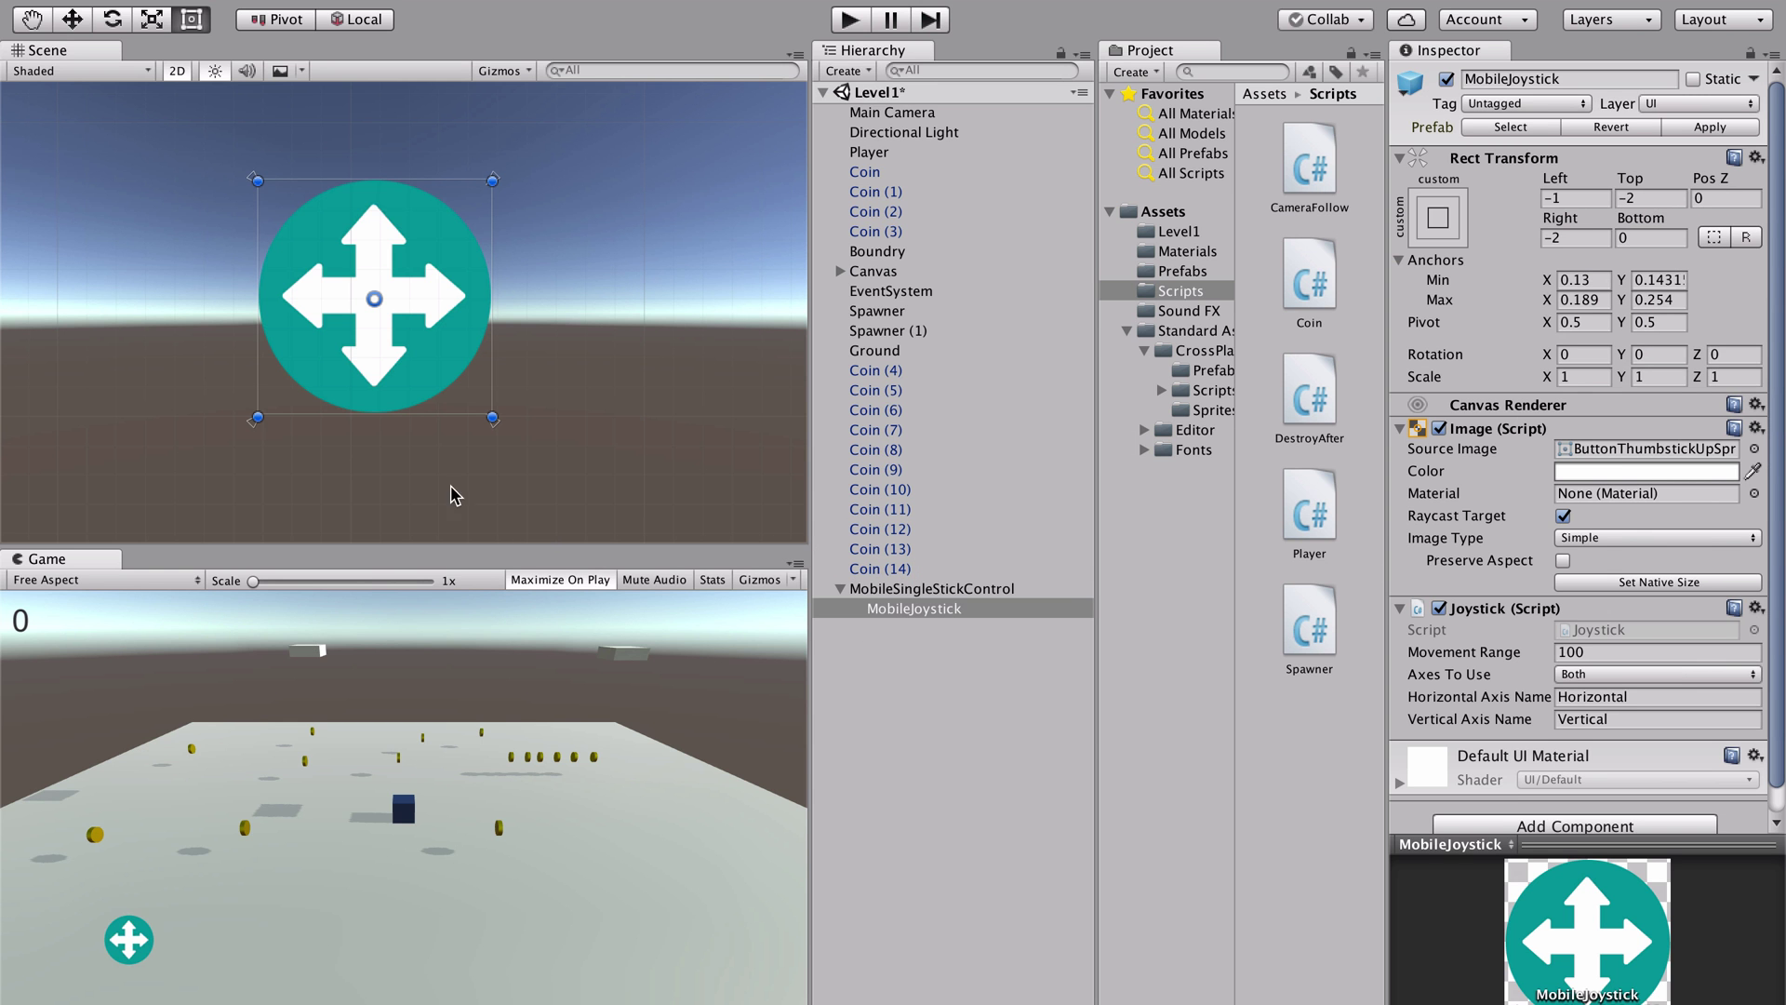
pyautogui.click(949, 609)
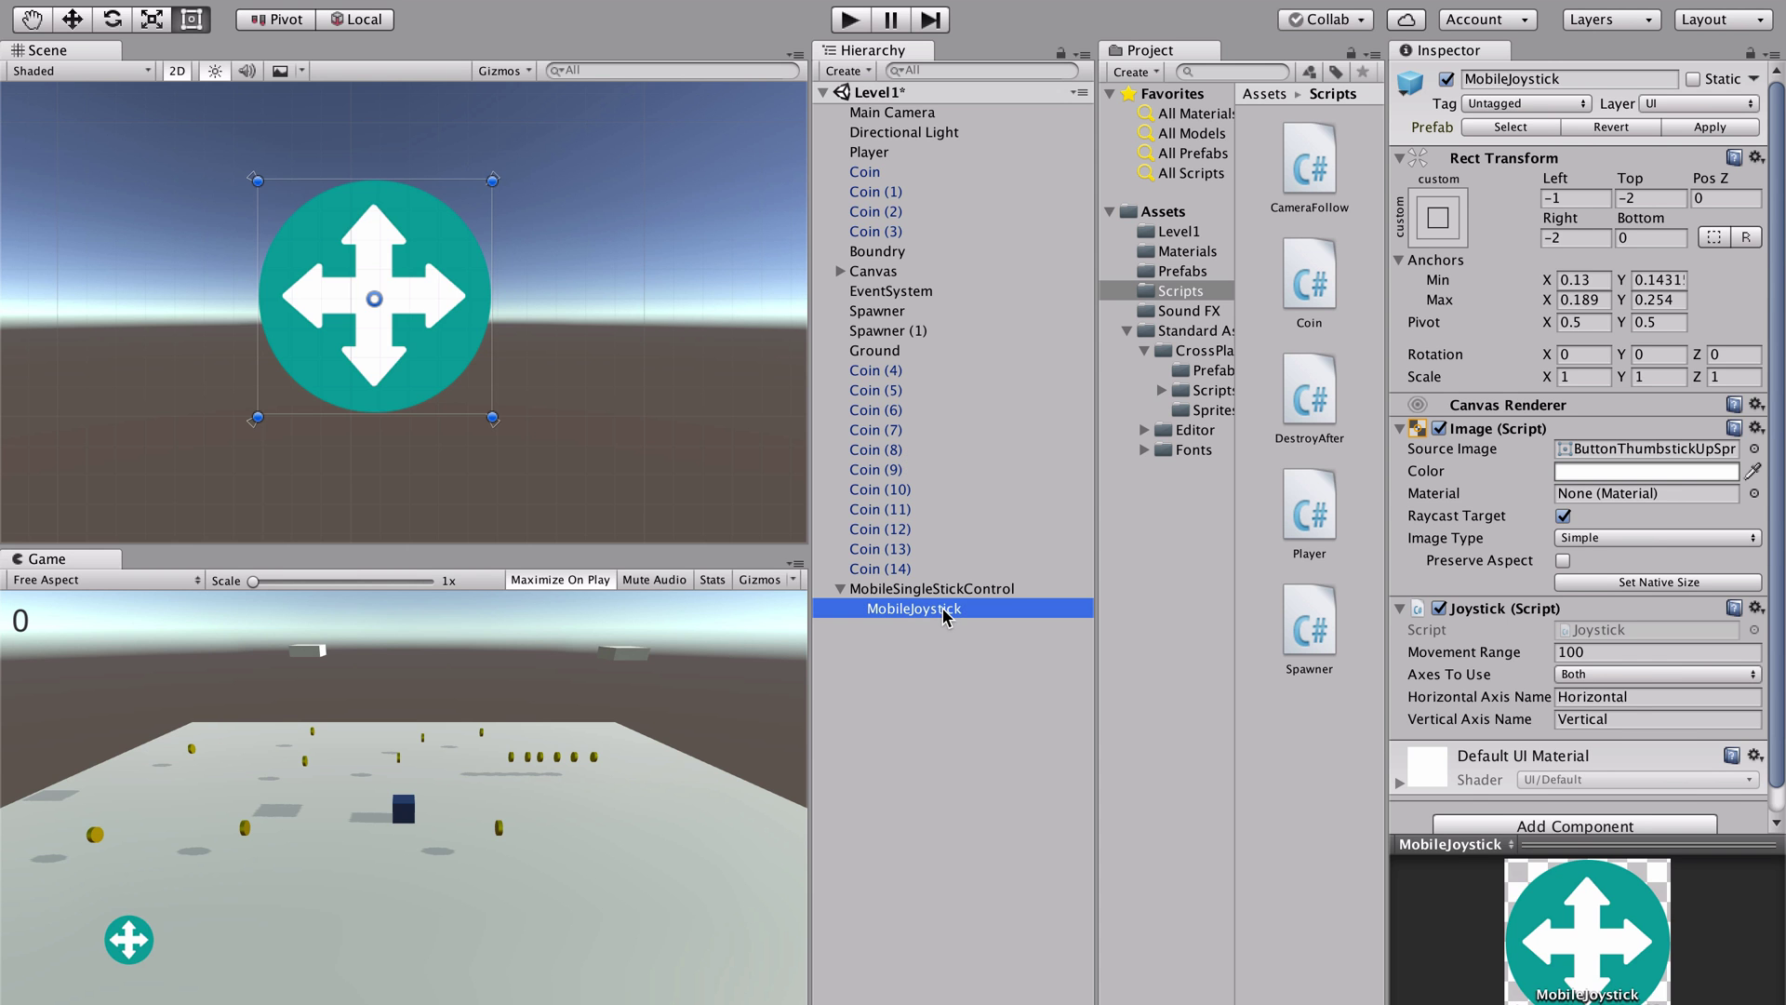
pyautogui.scroll(-1, 1451, 472)
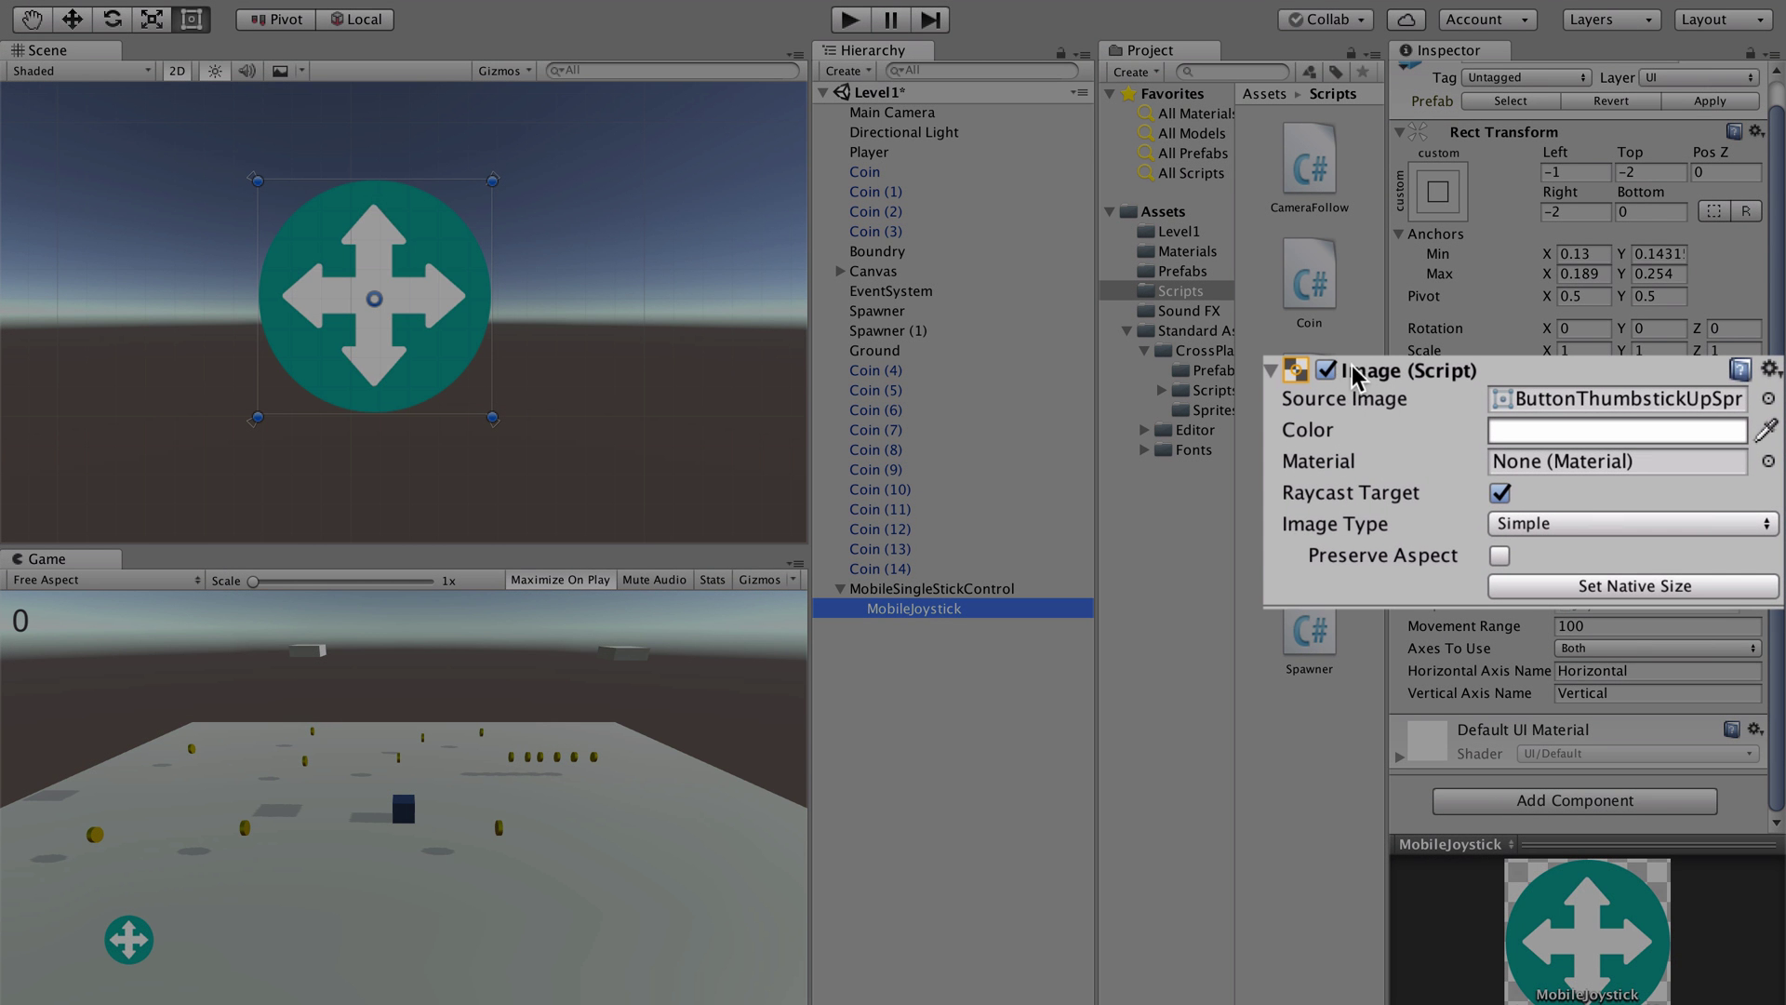
pyautogui.click(1769, 400)
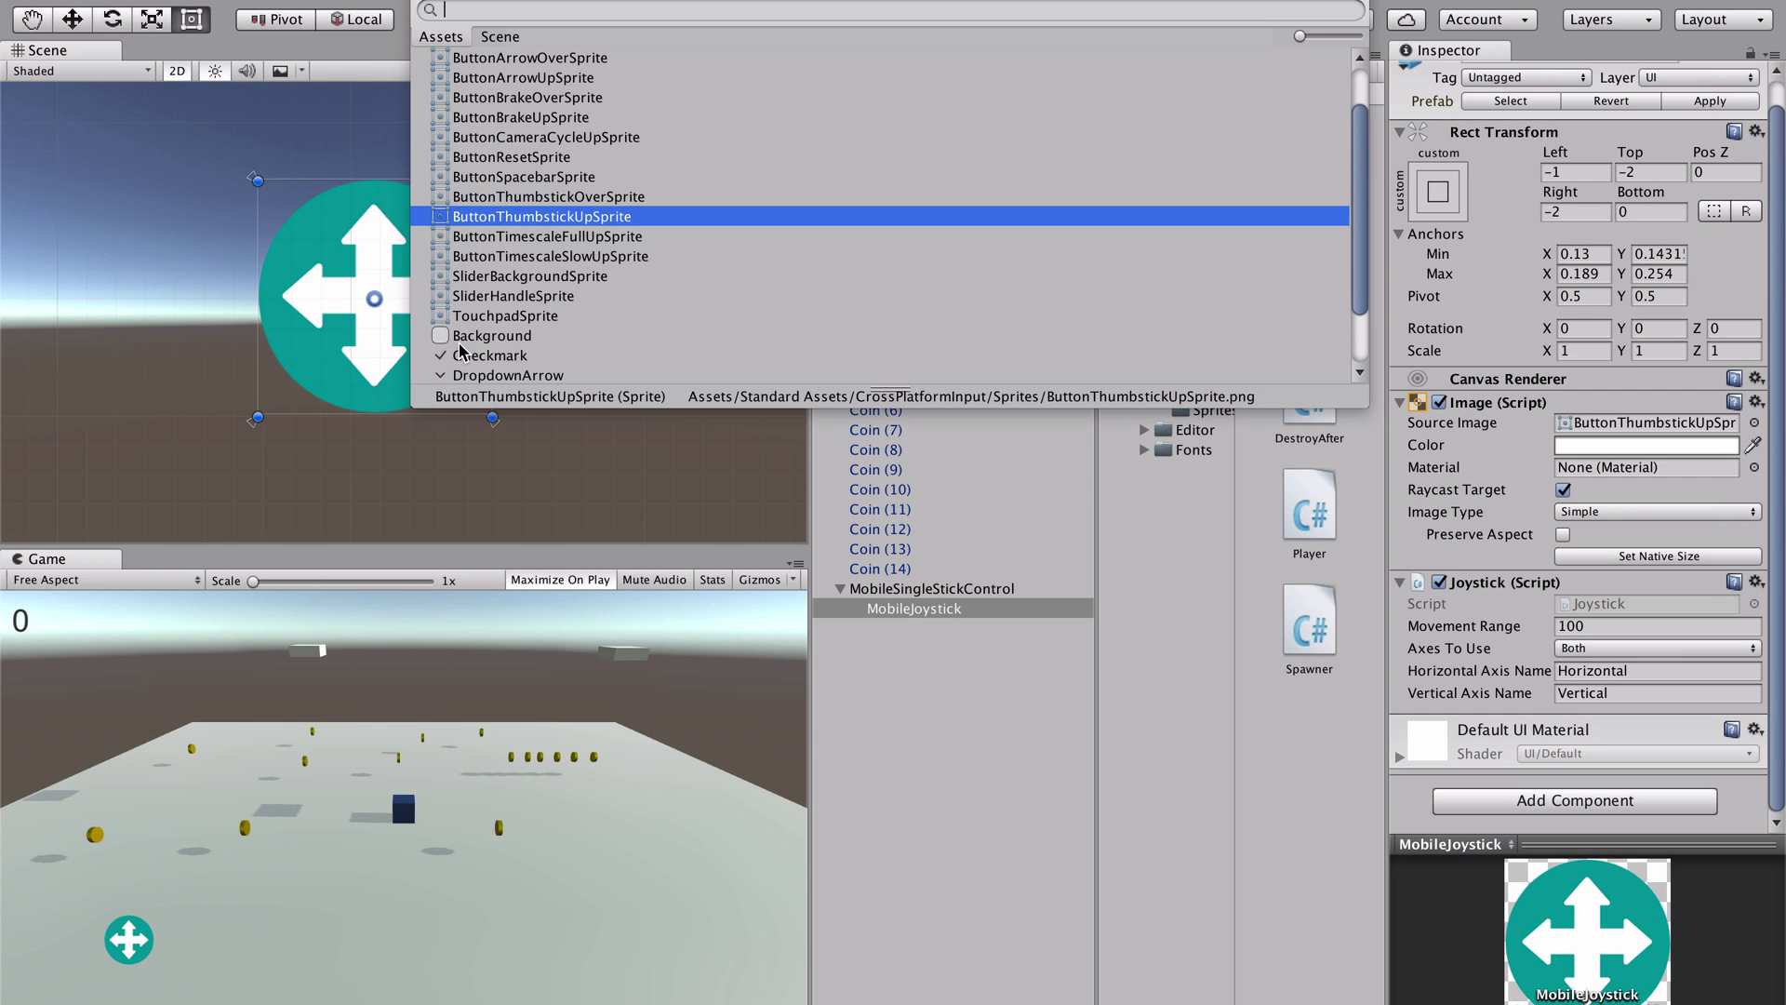
pyautogui.click(469, 337)
pyautogui.click(538, 216)
pyautogui.click(535, 79)
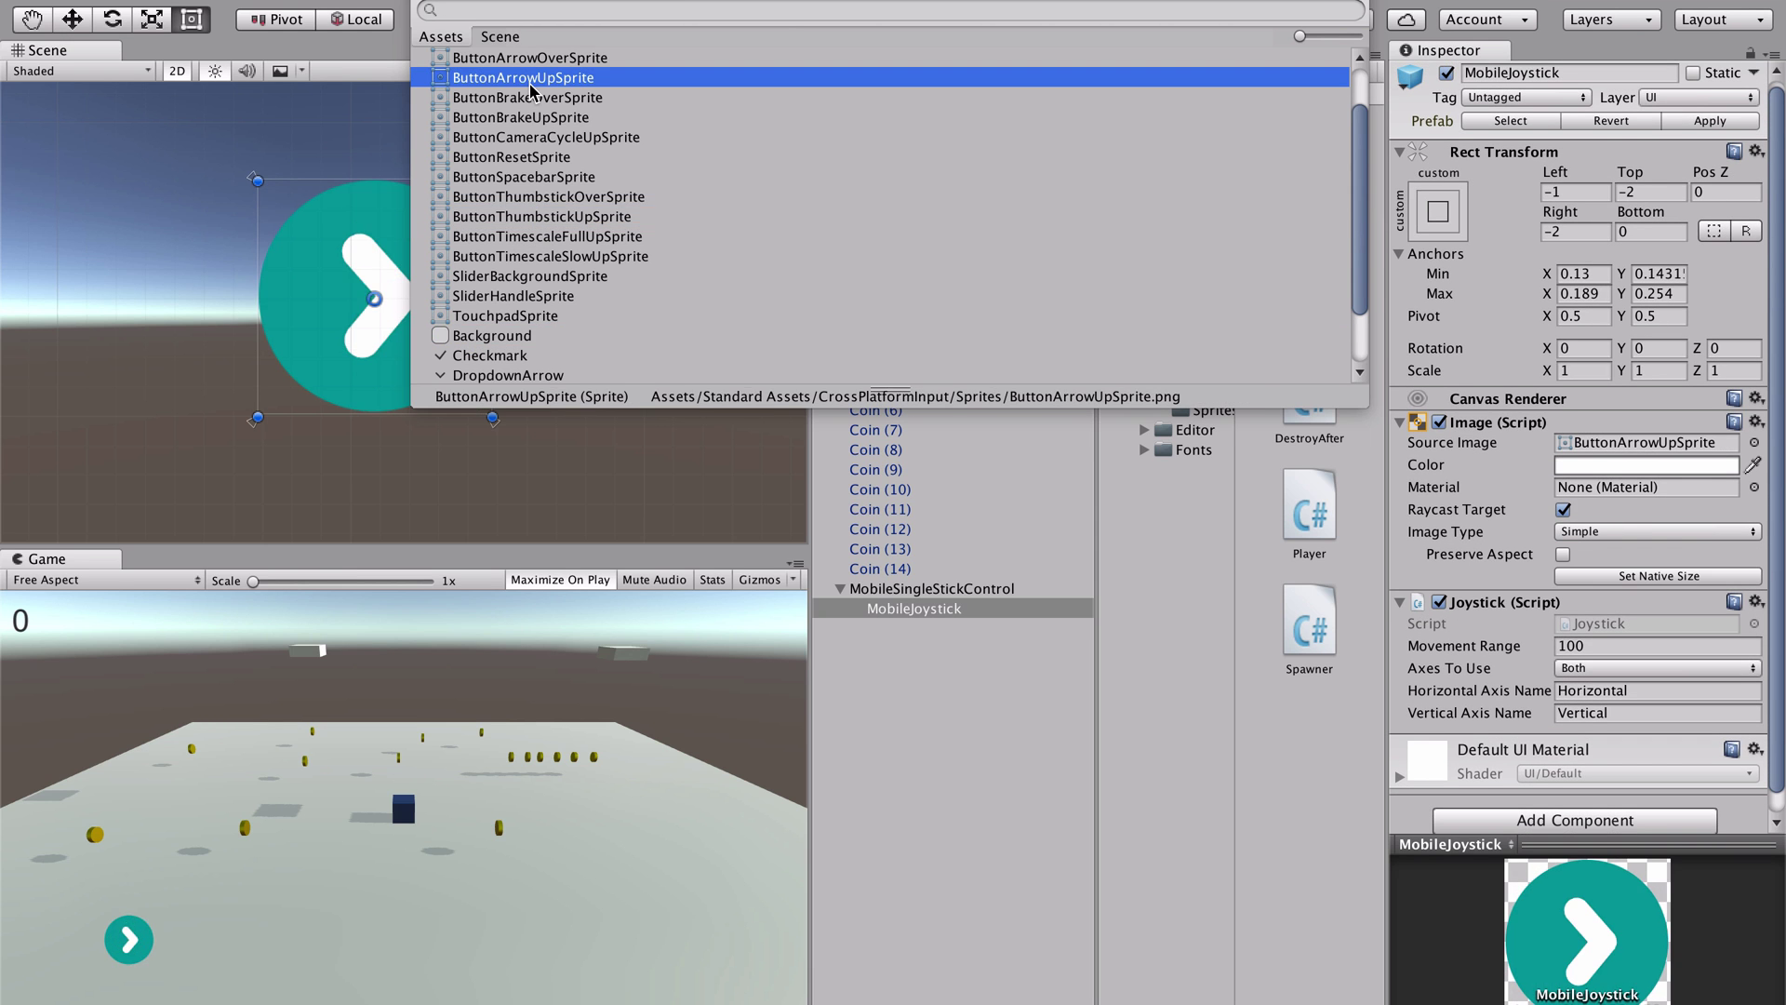
pyautogui.click(537, 198)
pyautogui.click(535, 337)
pyautogui.scroll(-2, 535, 339)
pyautogui.click(532, 335)
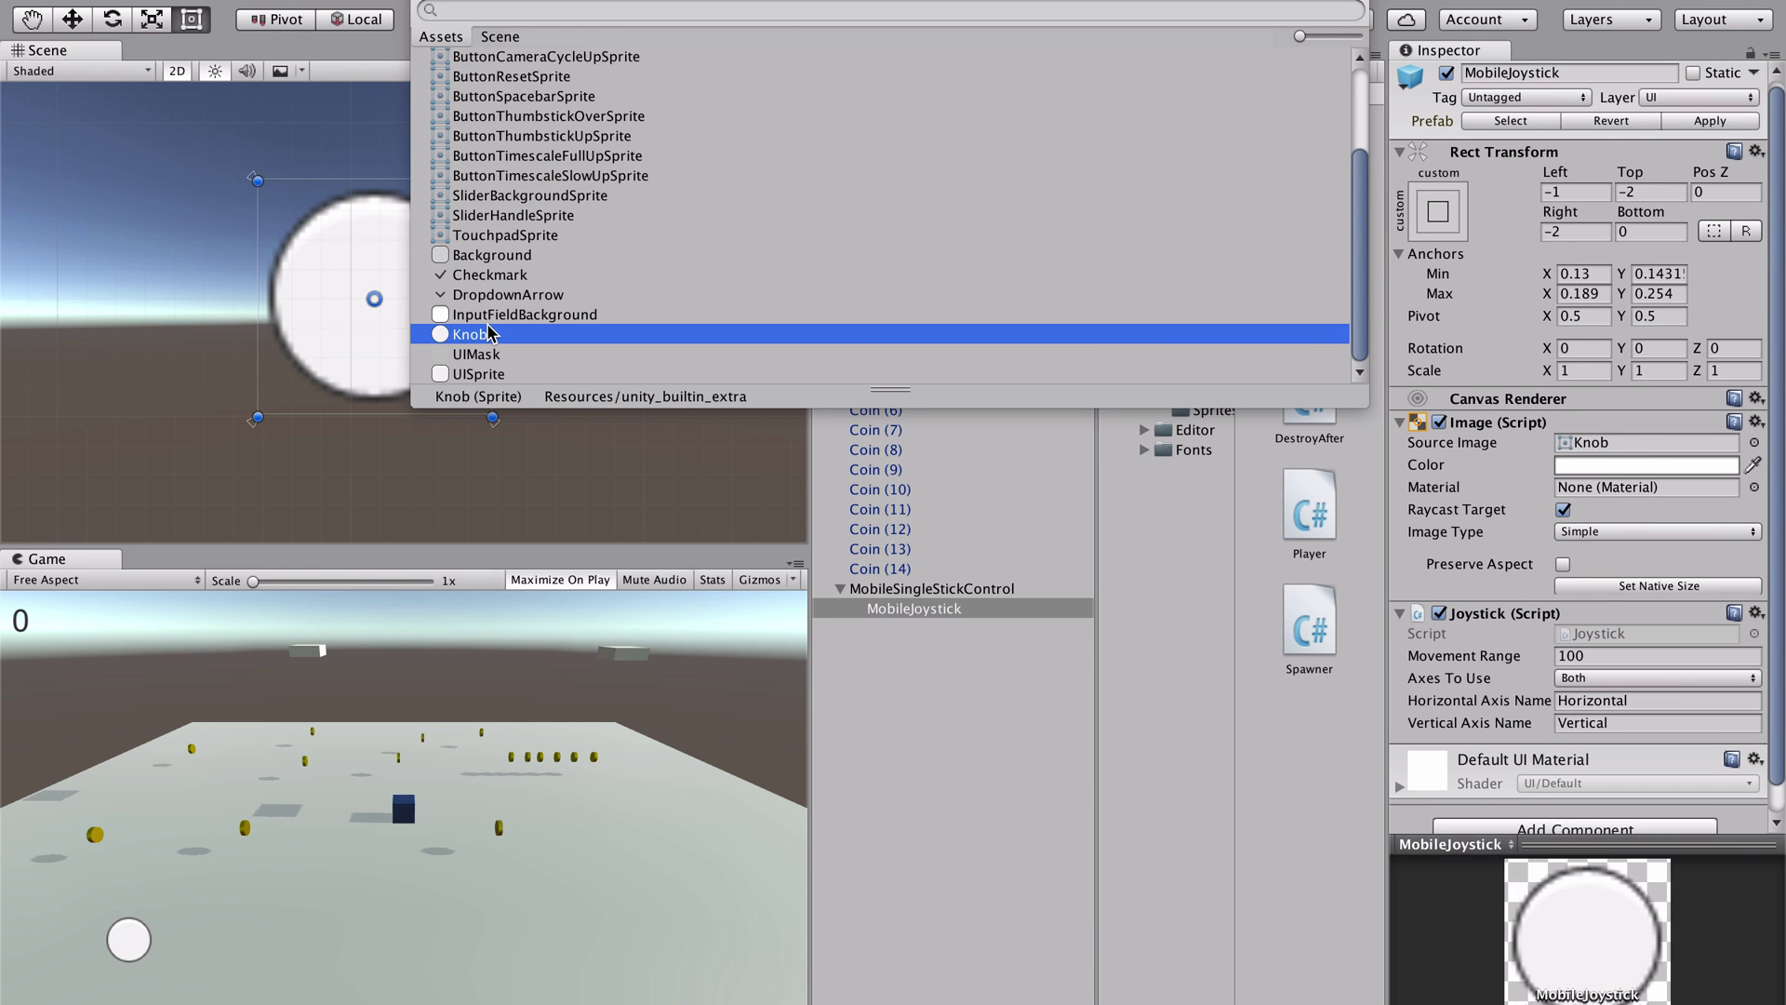
pyautogui.press('Escape')
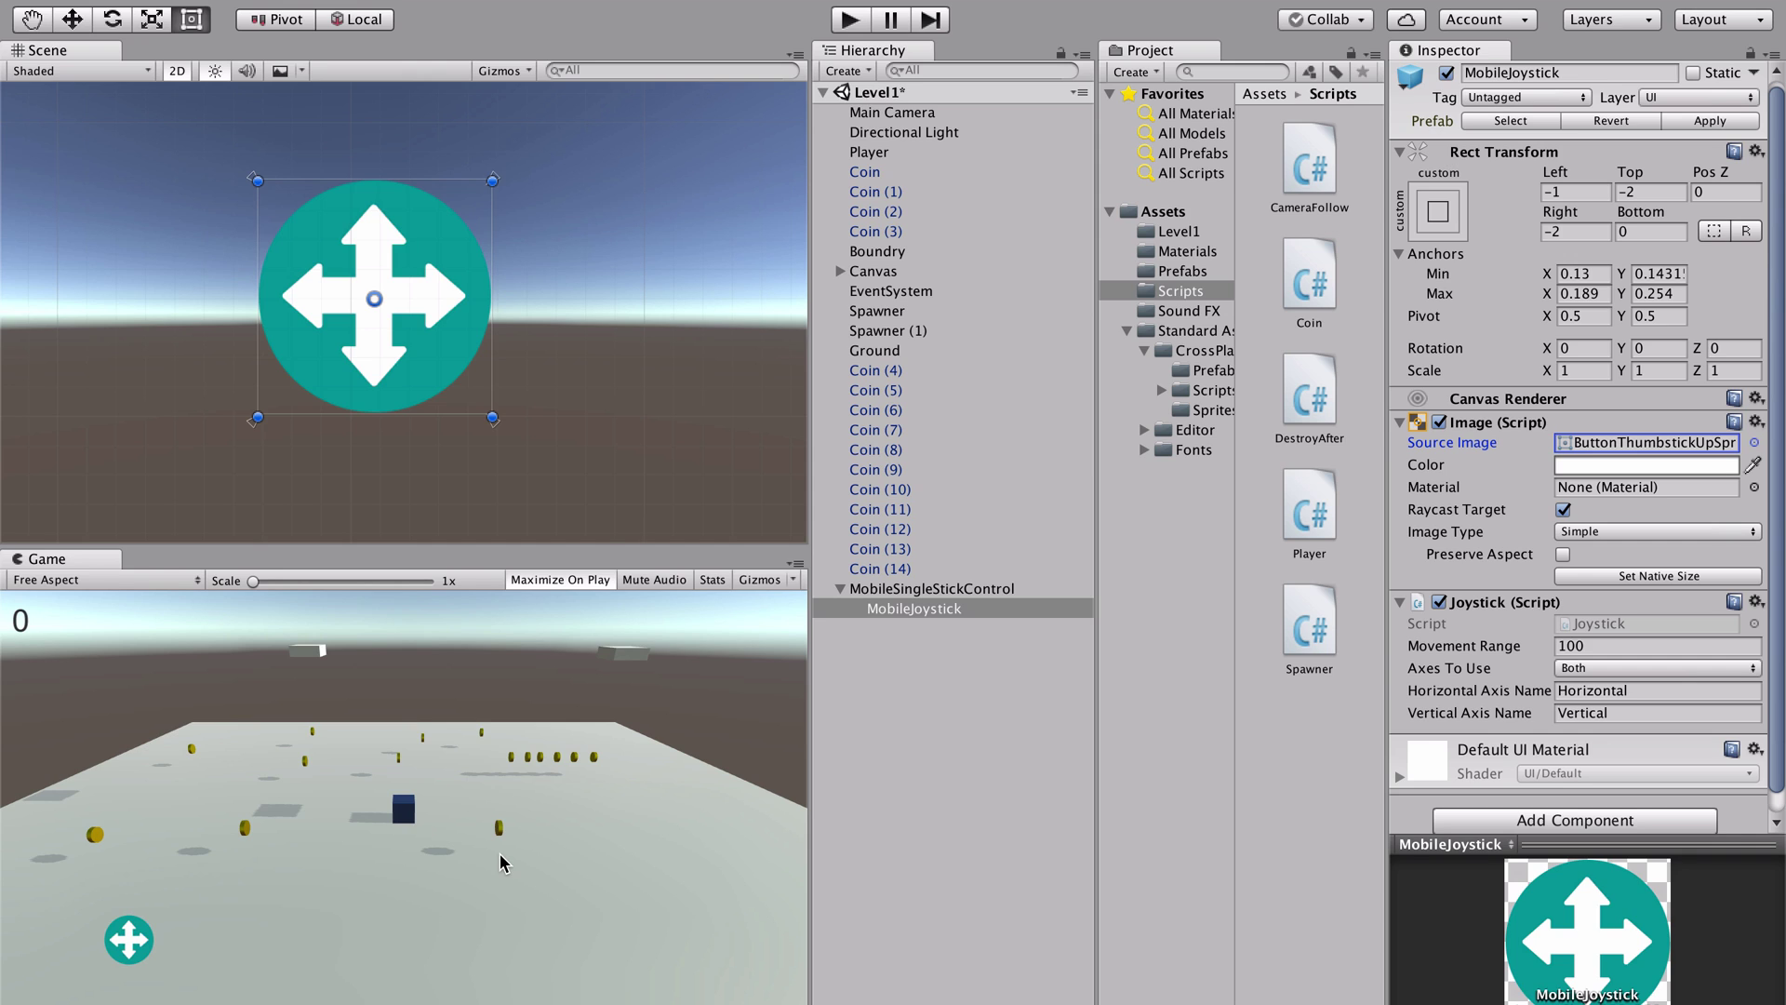